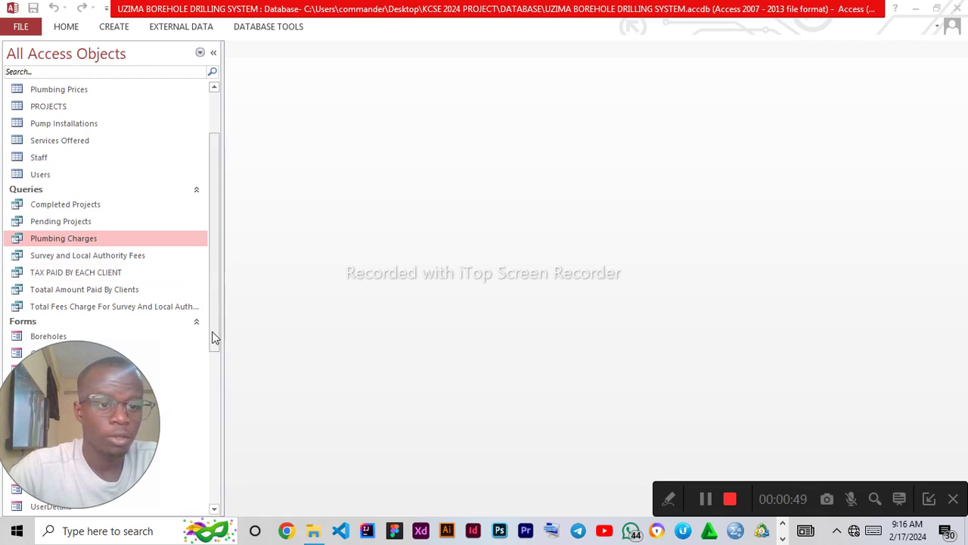
Step: Open the Survey and Local Authority Fees query in Design View and enlarge its table pane to show the source table
{"action": "left_click_drag", "start_coordinate": [216, 255], "coordinate": [216, 277]}
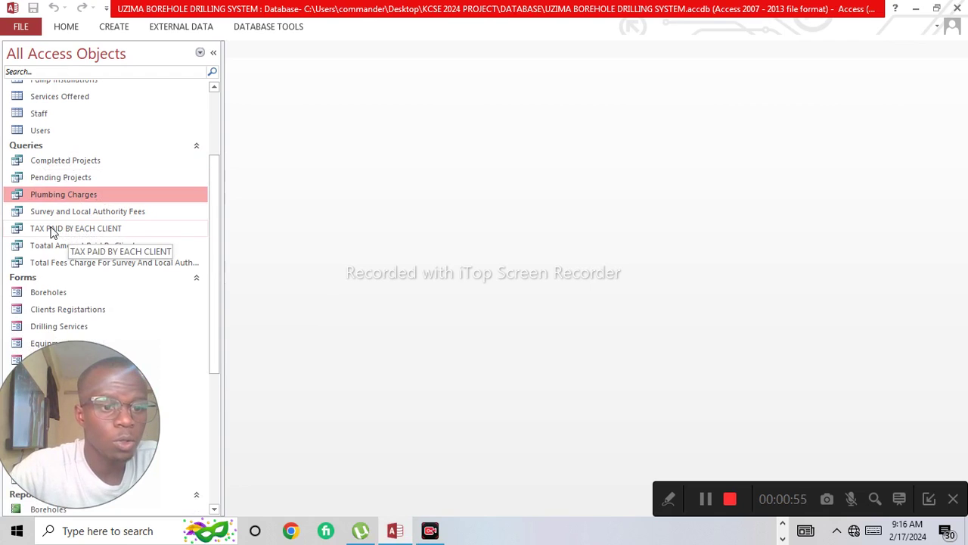
{"action": "left_click_drag", "start_coordinate": [215, 242], "coordinate": [215, 252]}
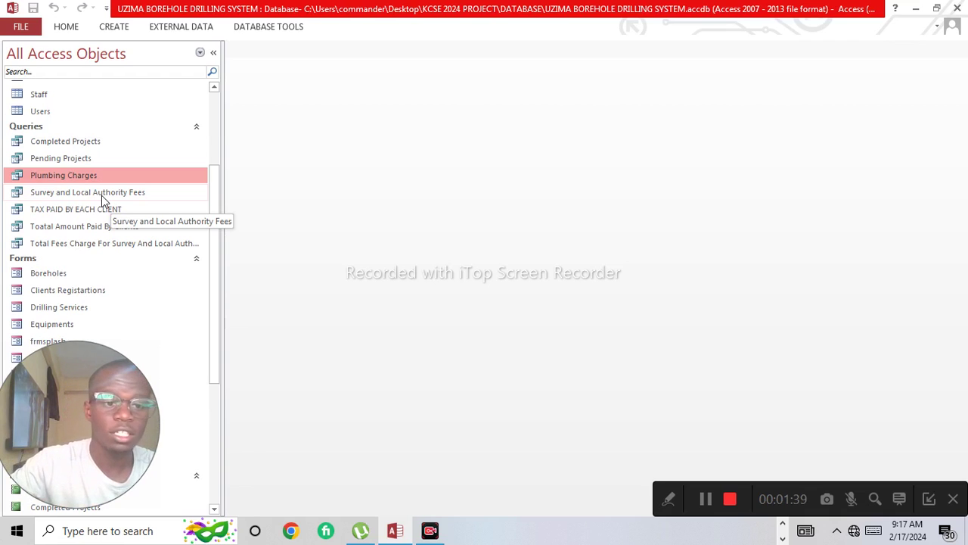
{"action": "left_click", "coordinate": [54, 192]}
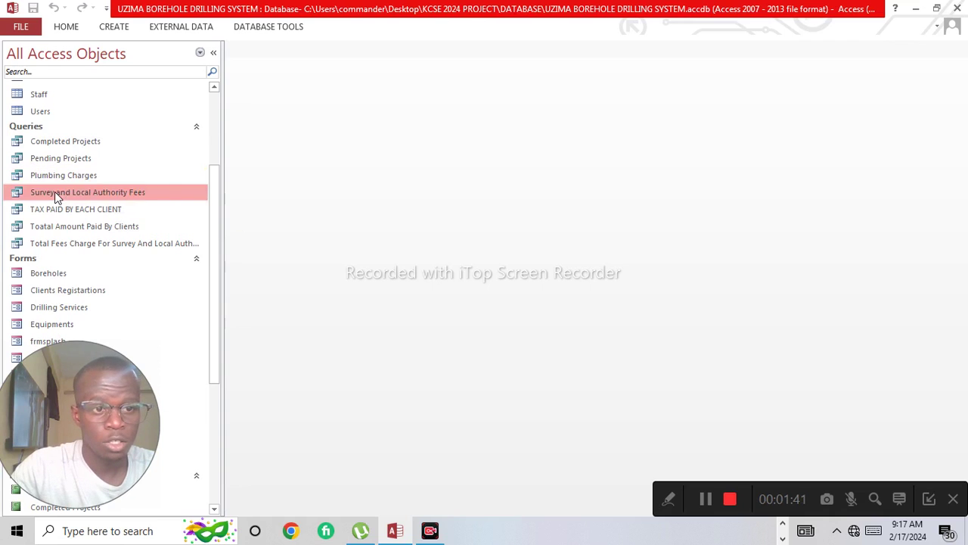
{"action": "right_click", "coordinate": [54, 192]}
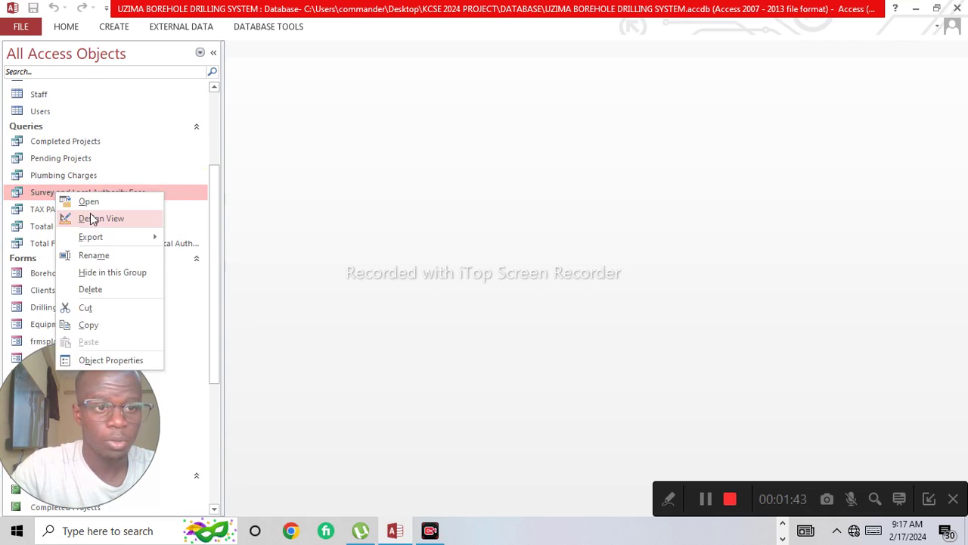
{"action": "left_click", "coordinate": [92, 219]}
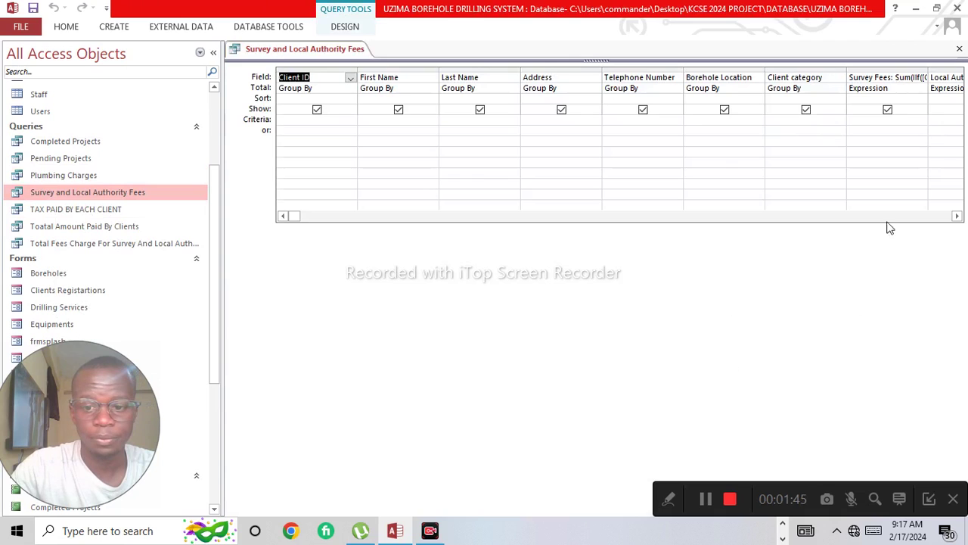
{"action": "left_click_drag", "start_coordinate": [618, 134], "coordinate": [595, 295]}
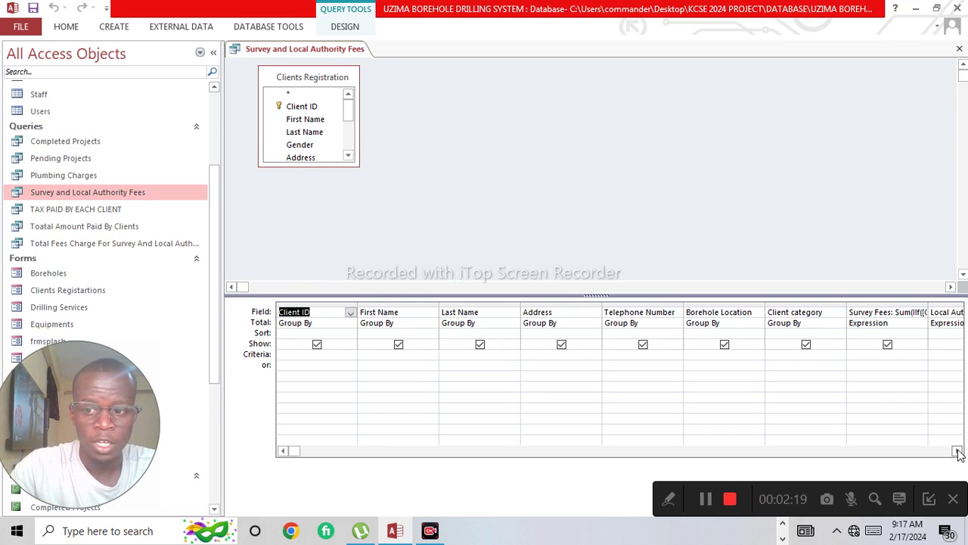
Step: Remove the Sum function and its matching brackets from the Survey Fees expression, keeping the nested IIf on Client category
{"action": "scroll", "coordinate": [955, 450], "scroll_direction": "right", "scroll_amount": 4}
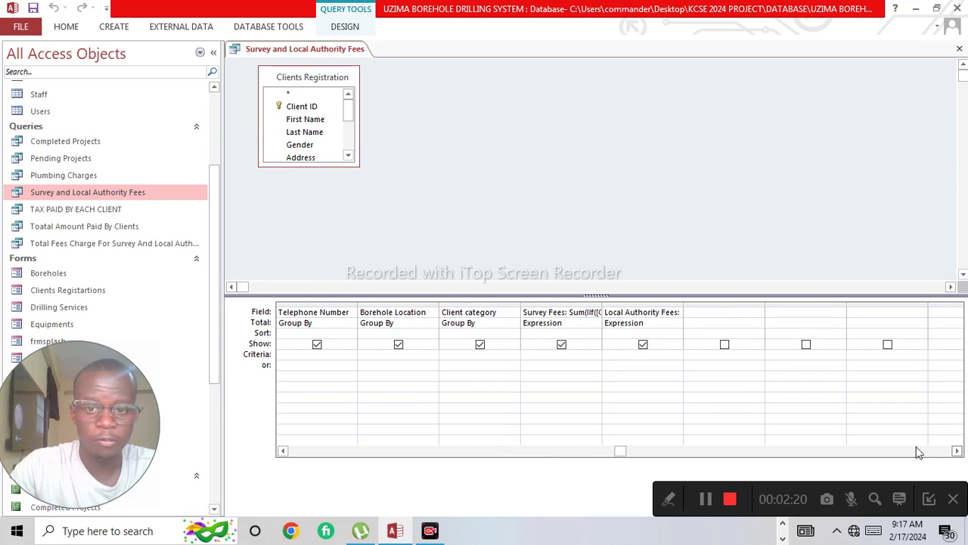
{"action": "left_click", "coordinate": [566, 311]}
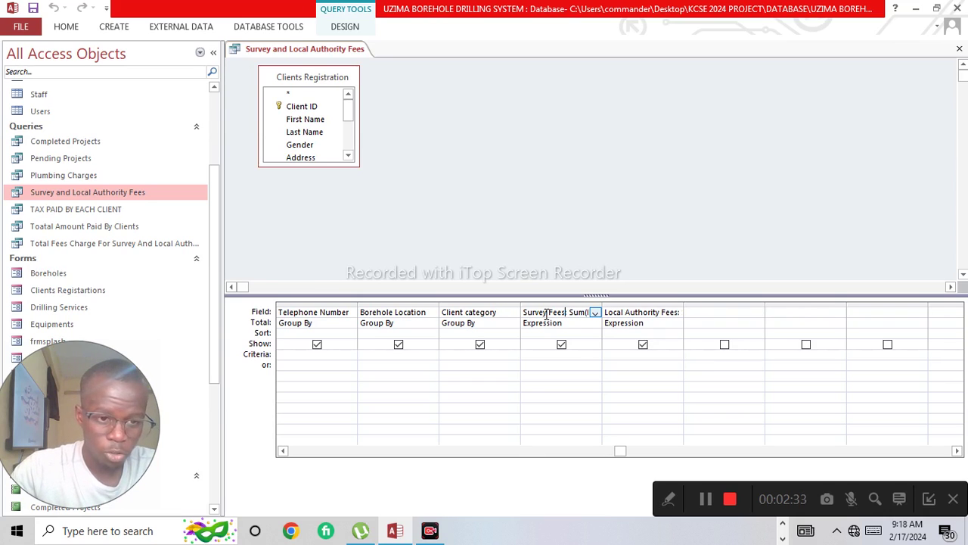
{"action": "right_click", "coordinate": [546, 314]}
{"action": "left_click", "coordinate": [582, 408]}
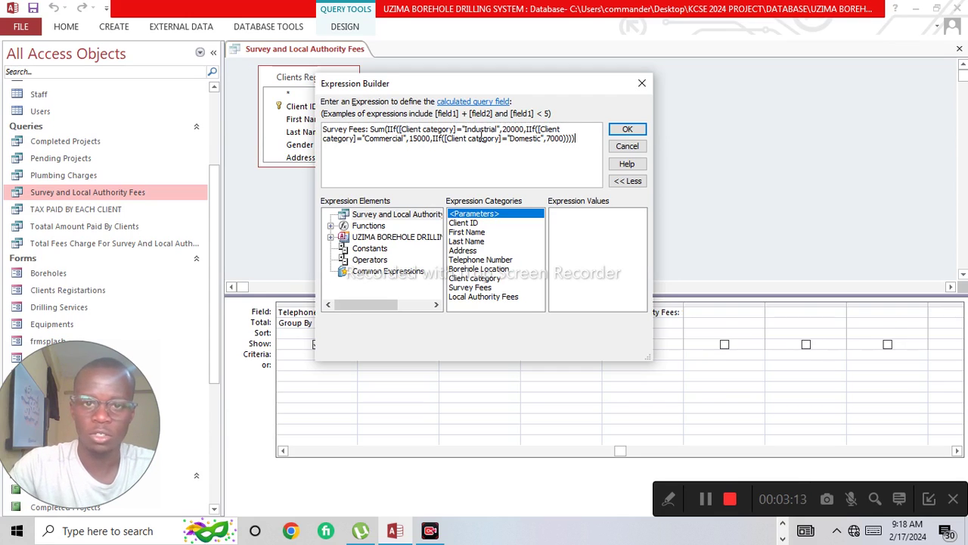
{"action": "left_click", "coordinate": [388, 129]}
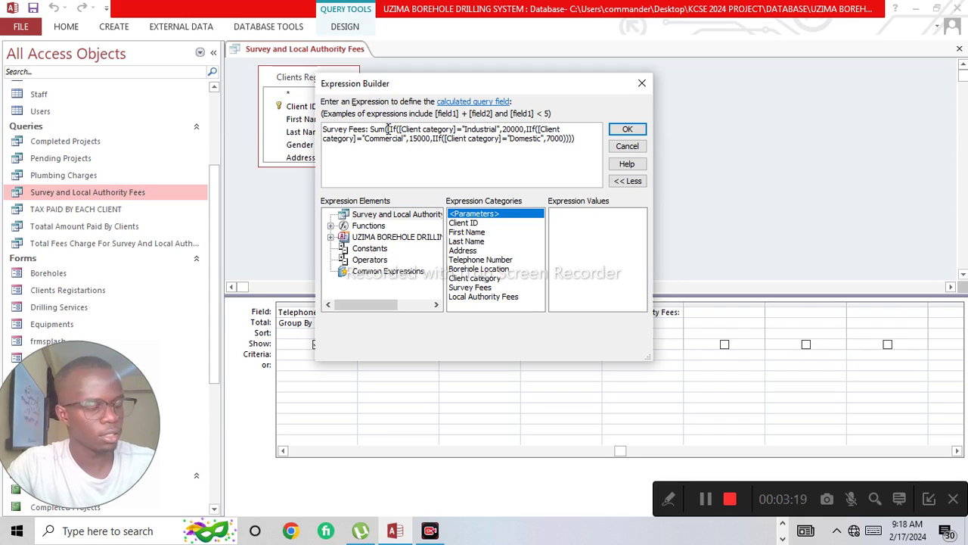
{"action": "key", "text": "BackSpace"}
{"action": "key", "text": "BackSpace"}
{"action": "key", "text": "BackSpace"}
{"action": "key", "text": "BackSpace"}
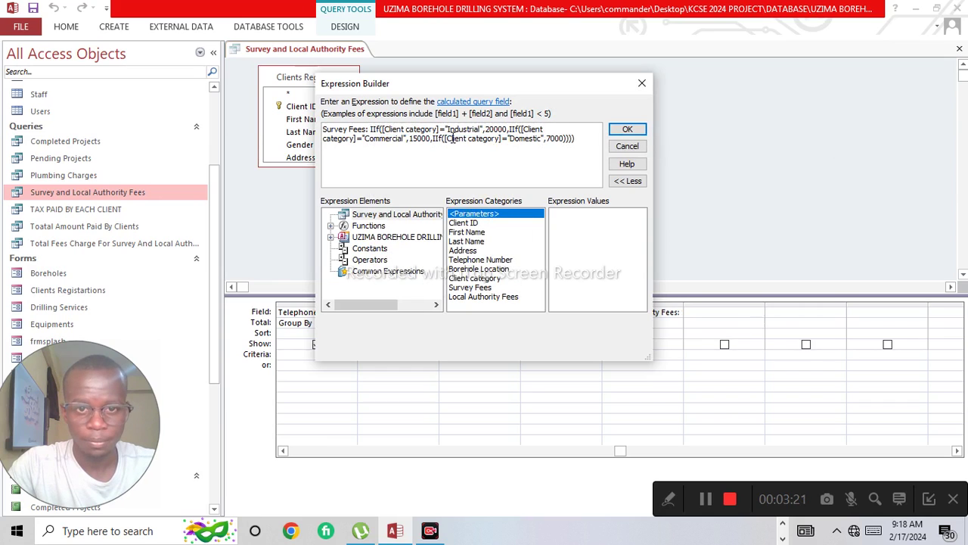
{"action": "left_click", "coordinate": [581, 139]}
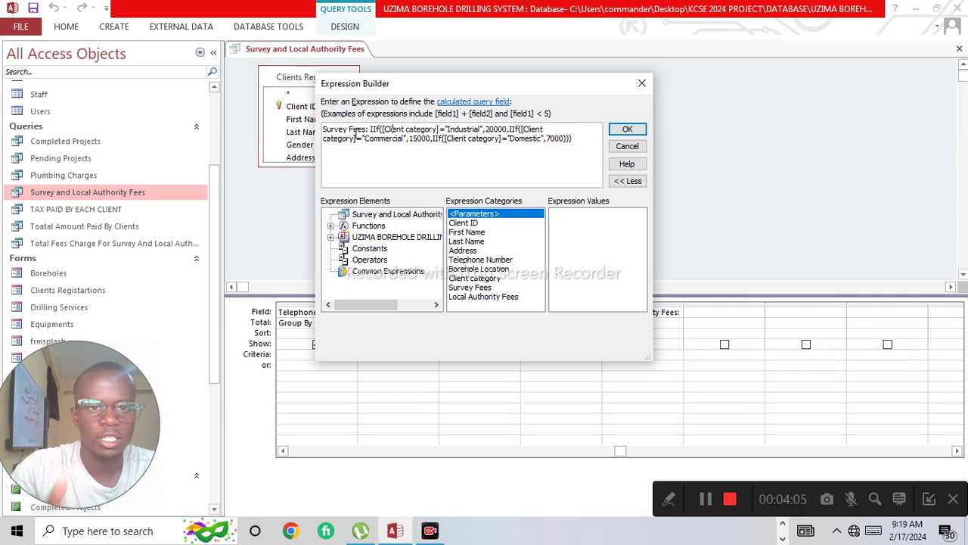
{"action": "left_click", "coordinate": [627, 128]}
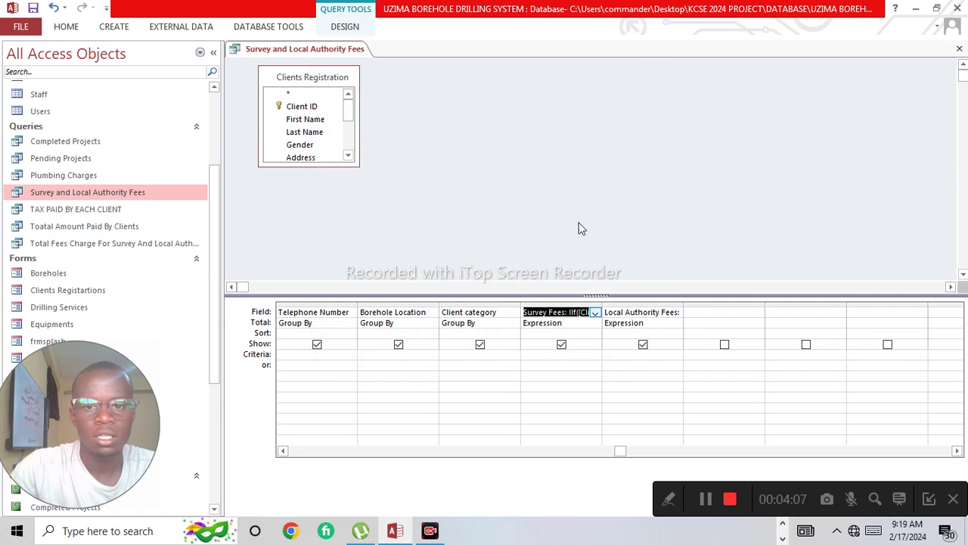
Step: Remove the Sum function and its matching brackets from the Local Authority Fees expression, keeping only the nested IIf
{"action": "left_click", "coordinate": [633, 312]}
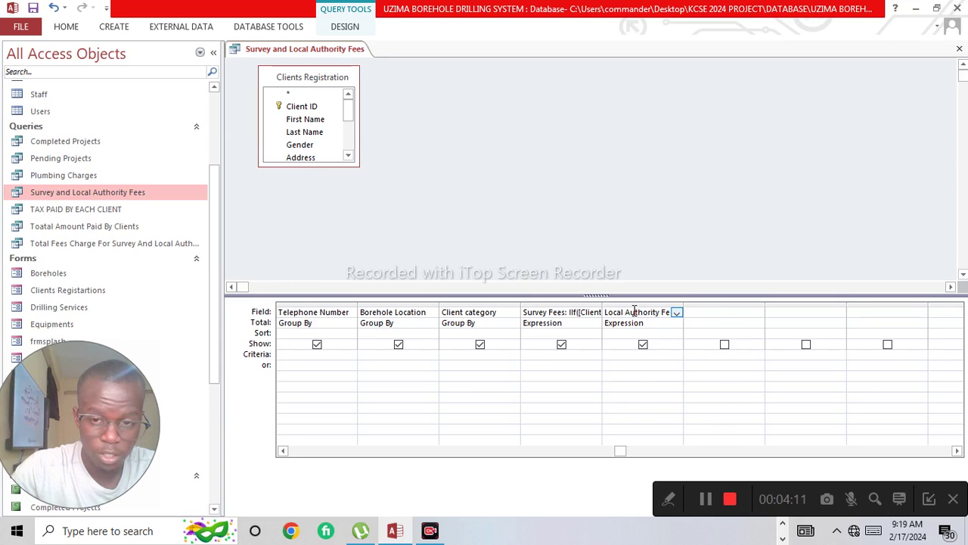
{"action": "right_click", "coordinate": [634, 311]}
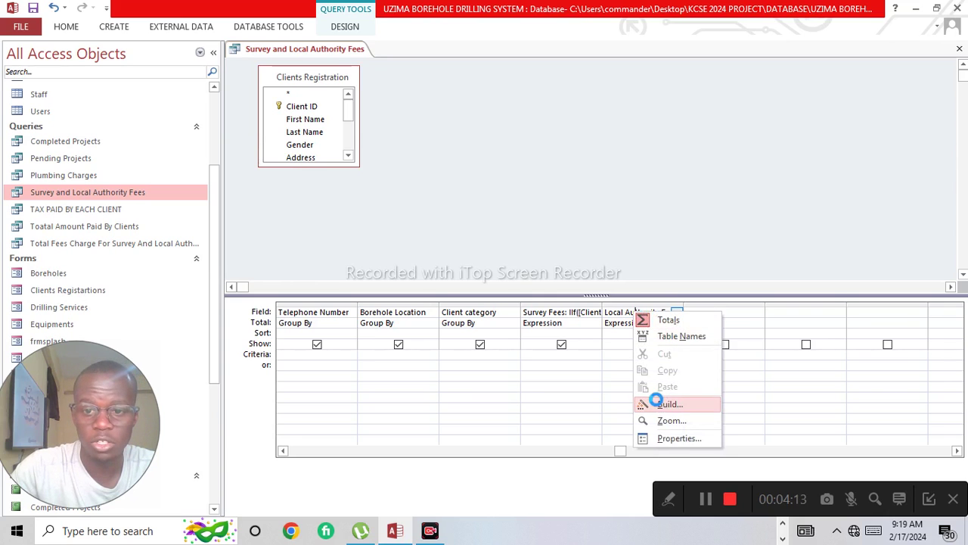
{"action": "left_click", "coordinate": [659, 405]}
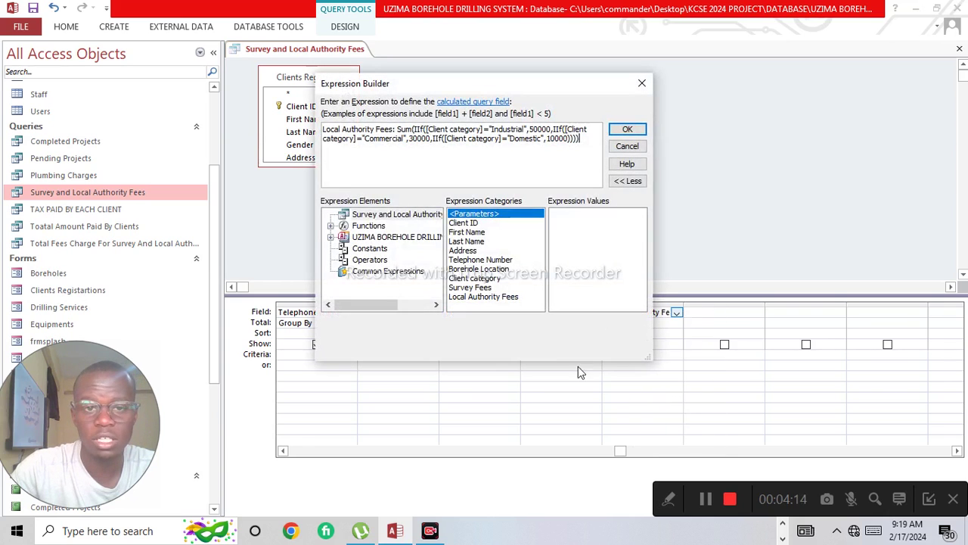
{"action": "left_click", "coordinate": [416, 129]}
{"action": "key", "text": "BackSpace"}
{"action": "key", "text": "BackSpace"}
{"action": "key", "text": "BackSpace"}
{"action": "key", "text": "BackSpace"}
{"action": "left_click", "coordinate": [592, 141]}
{"action": "key", "text": "BackSpace"}
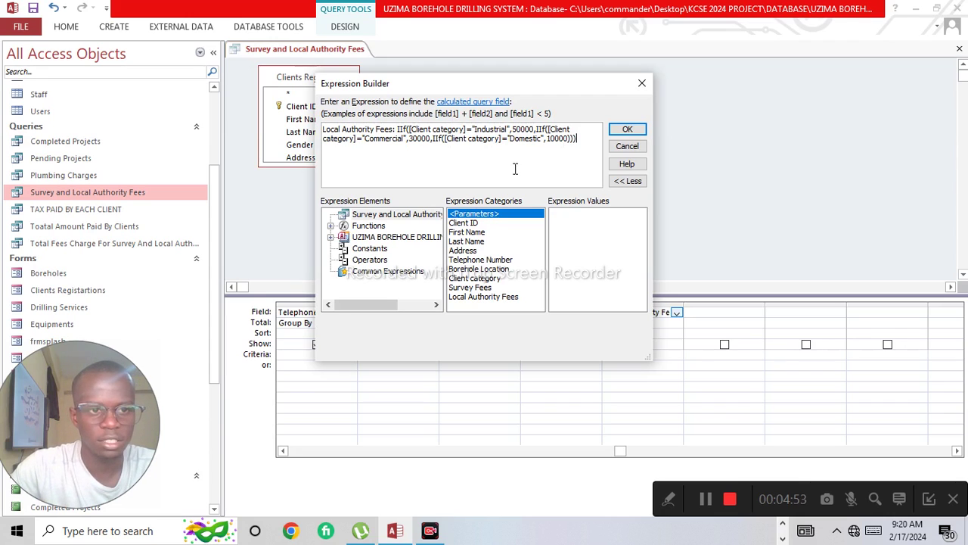
{"action": "left_click", "coordinate": [627, 130]}
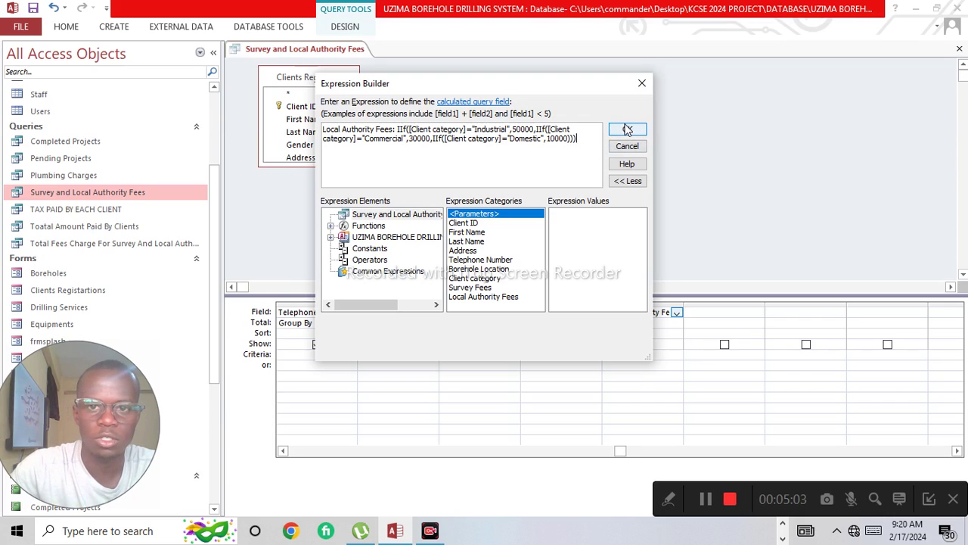
{"action": "left_click", "coordinate": [627, 130]}
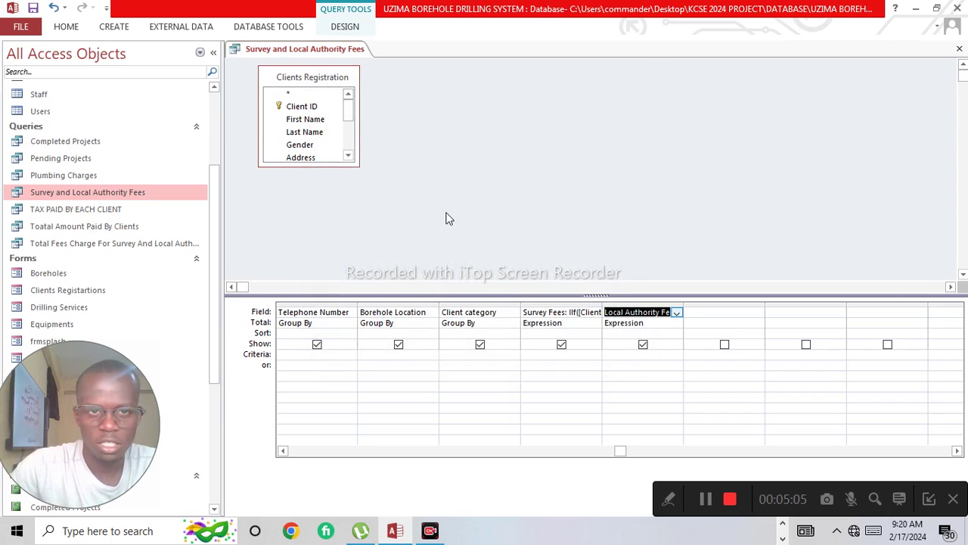
Step: Close the design of the Survey and Local Authority Fees query
{"action": "right_click", "coordinate": [278, 56]}
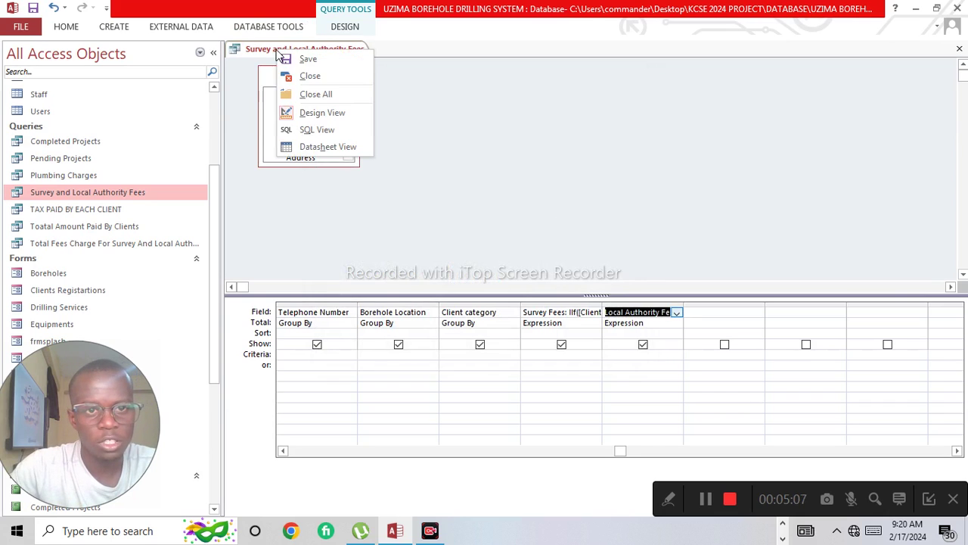
{"action": "left_click", "coordinate": [401, 54]}
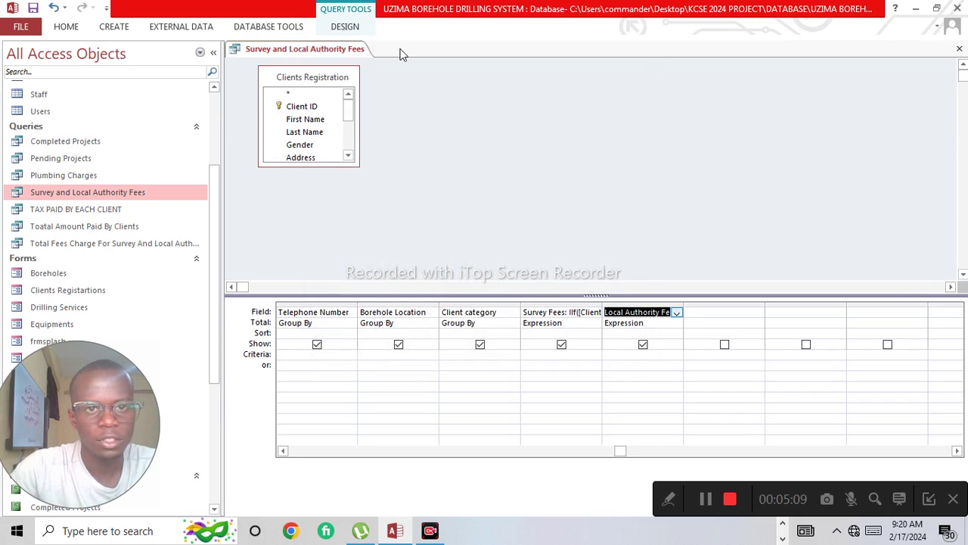
{"action": "left_click", "coordinate": [958, 51]}
{"action": "left_click", "coordinate": [492, 305]}
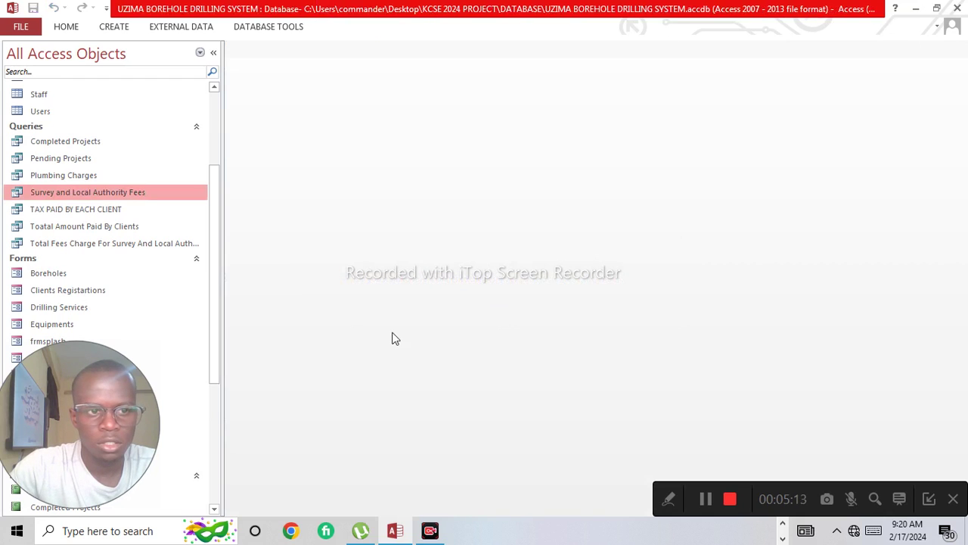
Step: Open the Survey and Local Authority Fees query results and examine the first record's client category against its two fees
{"action": "double_click", "coordinate": [114, 194]}
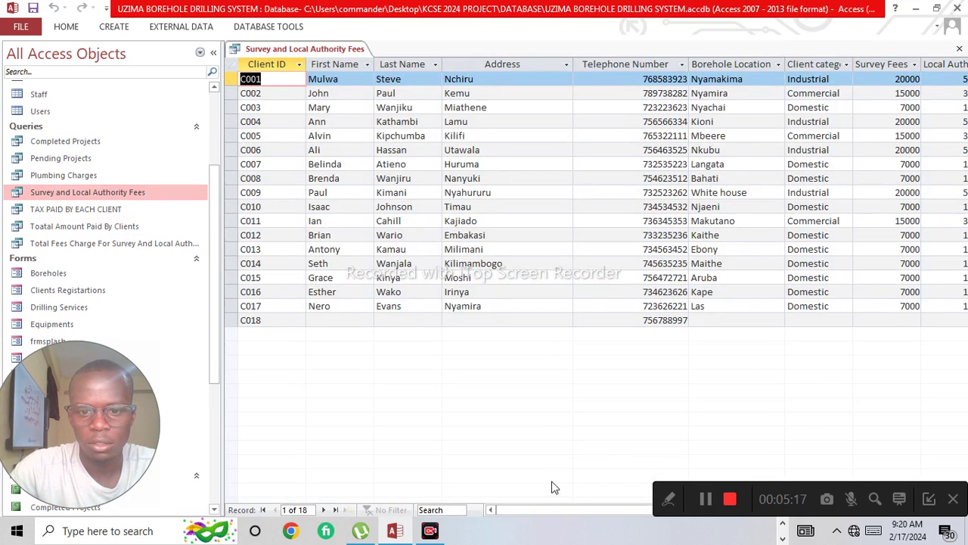
{"action": "left_click_drag", "start_coordinate": [558, 509], "coordinate": [603, 512]}
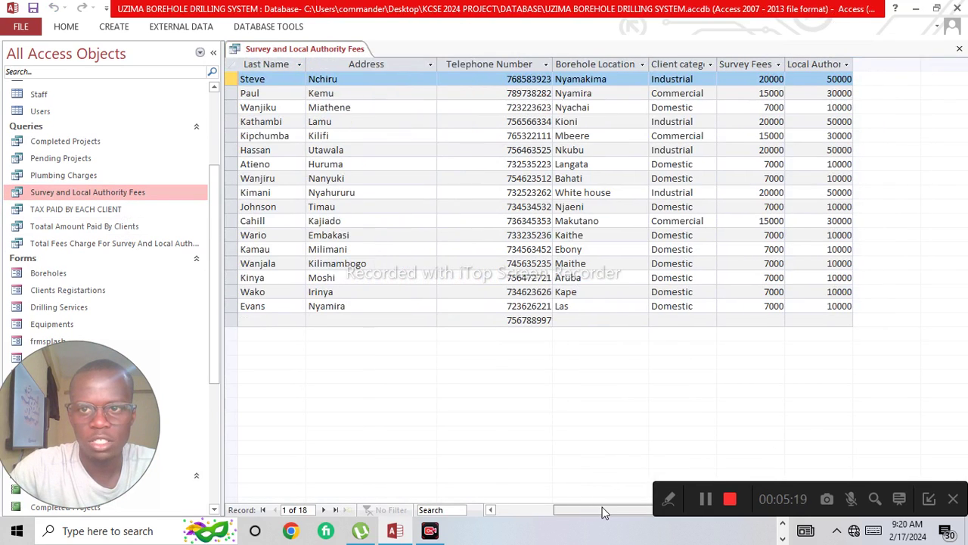
{"action": "left_click", "coordinate": [691, 80]}
{"action": "left_click", "coordinate": [710, 80]}
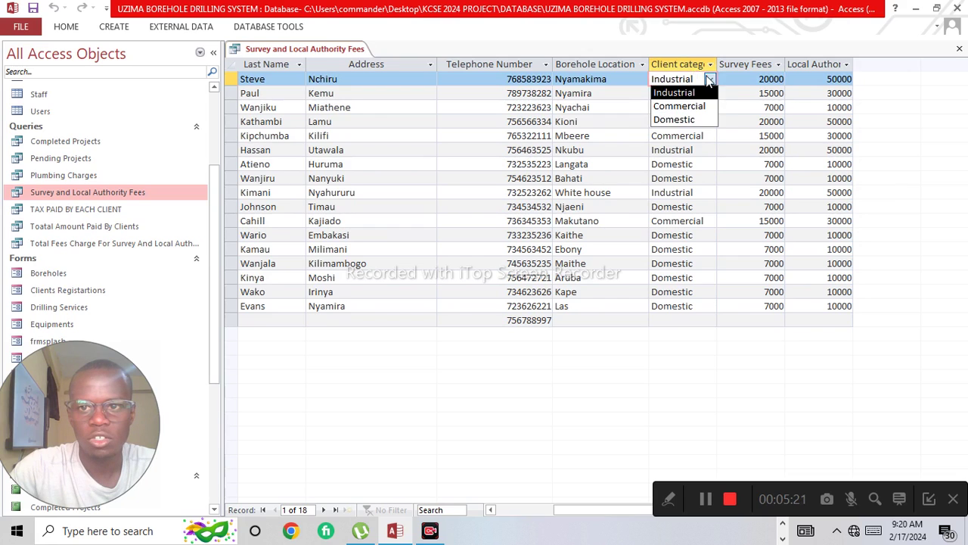
{"action": "key", "text": "Tab"}
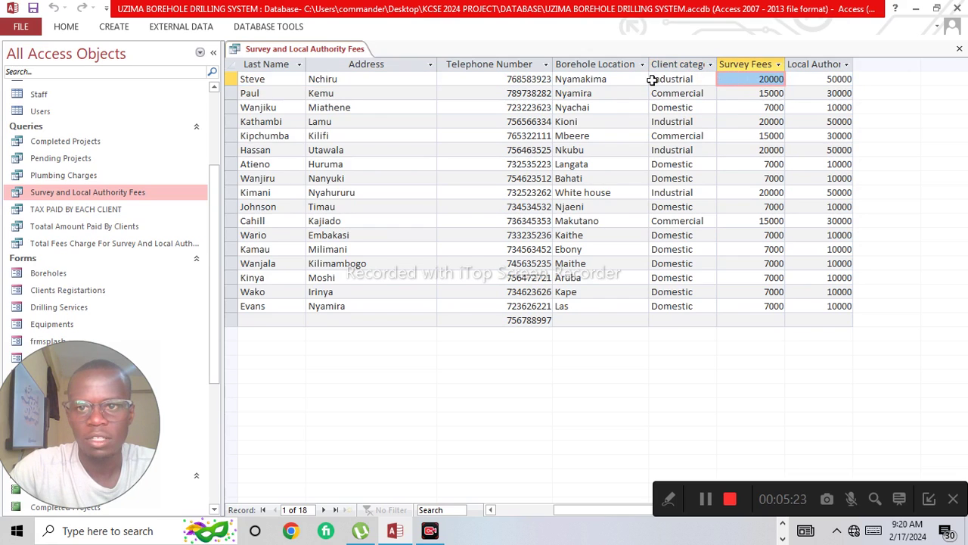
{"action": "left_click_drag", "start_coordinate": [680, 79], "coordinate": [730, 78]}
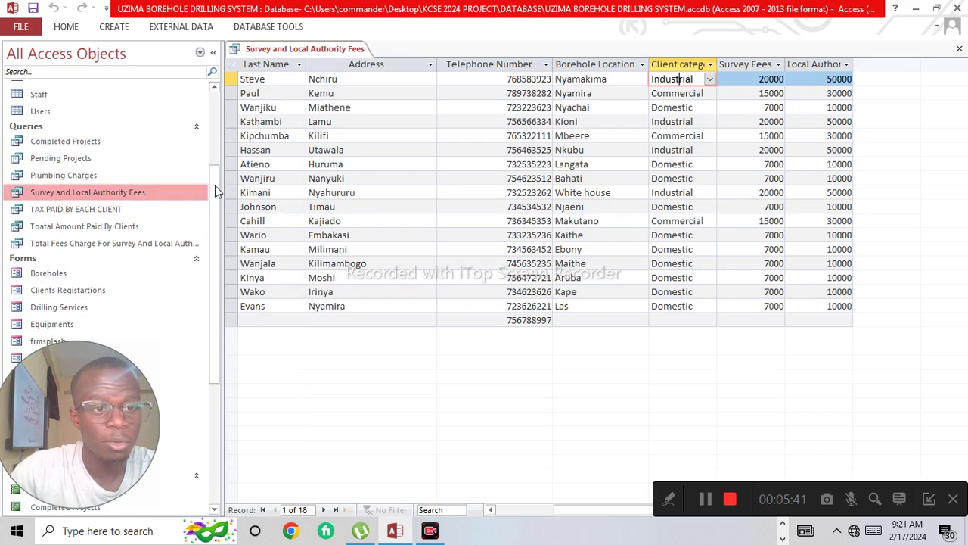
Step: Open the Plumbing Charges query in Design View and review the Cost of Plumbing expression in the Expression Builder
{"action": "right_click", "coordinate": [57, 180]}
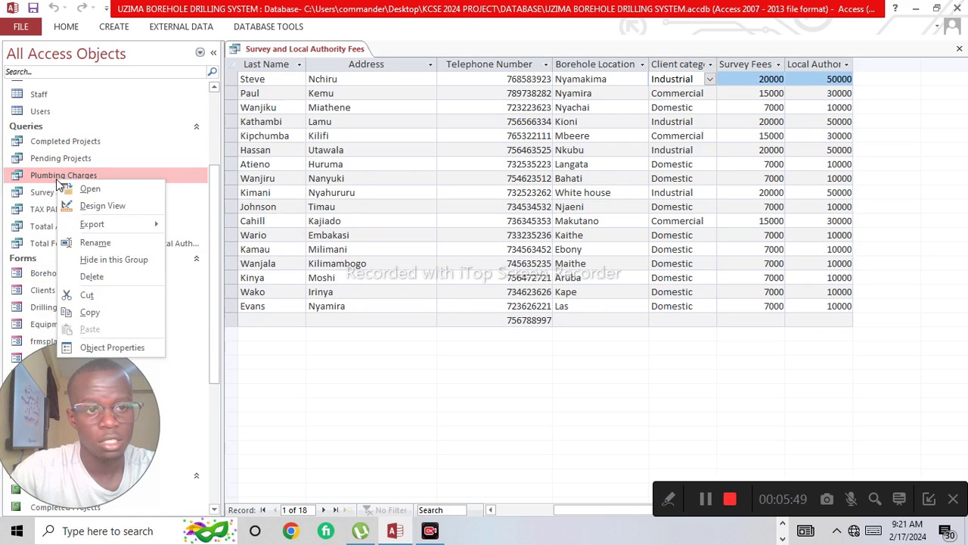
{"action": "left_click", "coordinate": [100, 206]}
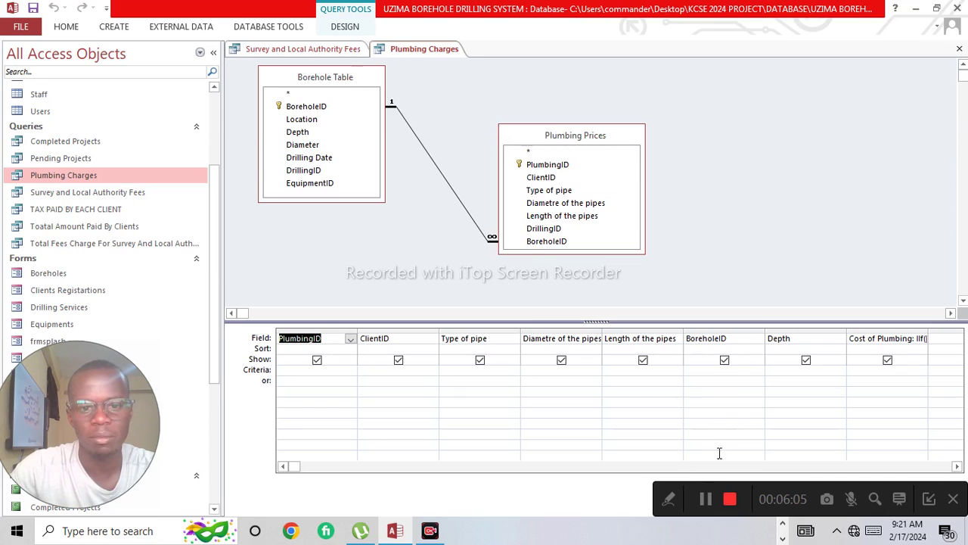
{"action": "left_click", "coordinate": [957, 467]}
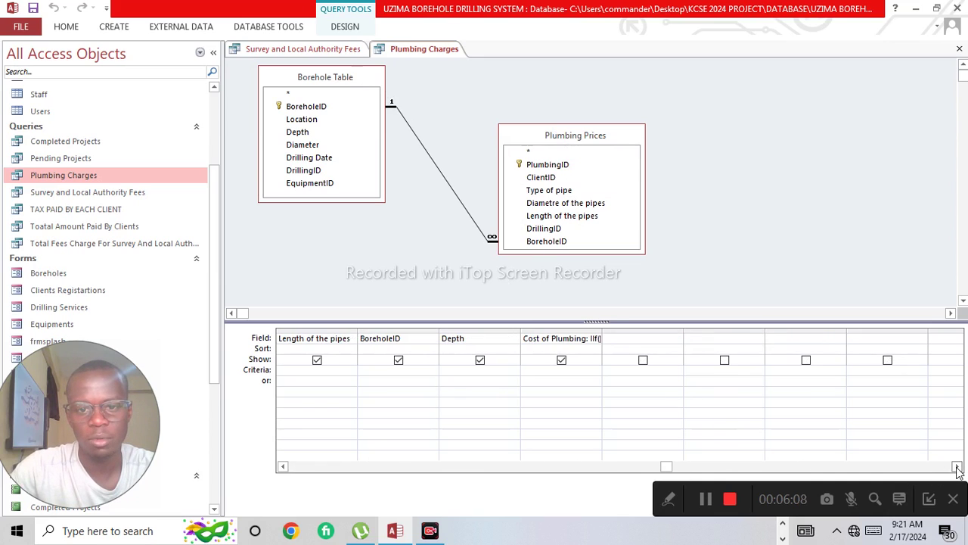
{"action": "right_click", "coordinate": [566, 337]}
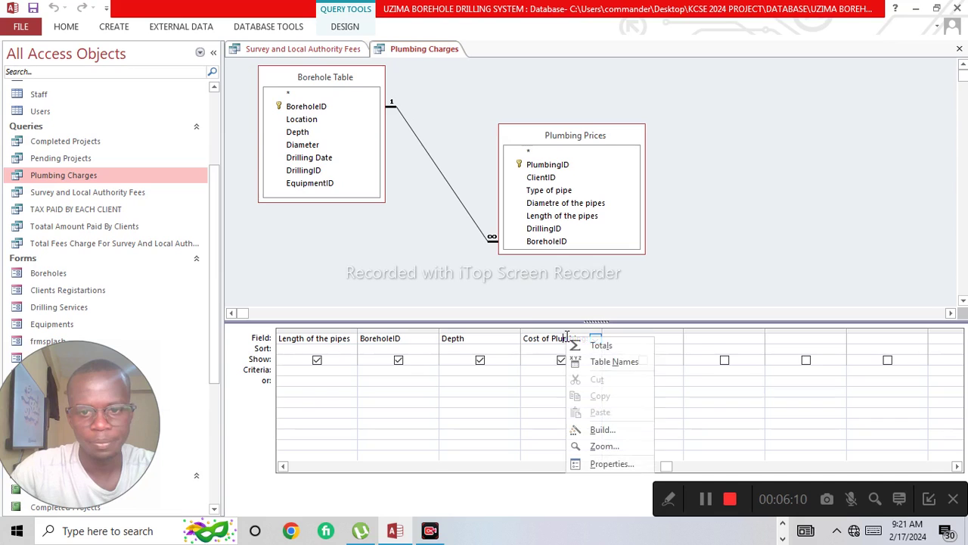
{"action": "left_click", "coordinate": [599, 429]}
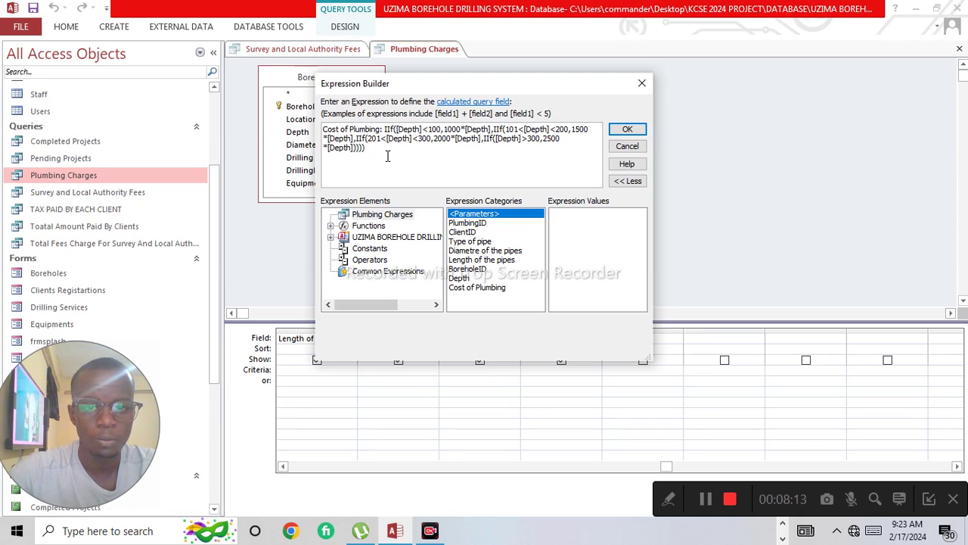
{"action": "left_click", "coordinate": [627, 133]}
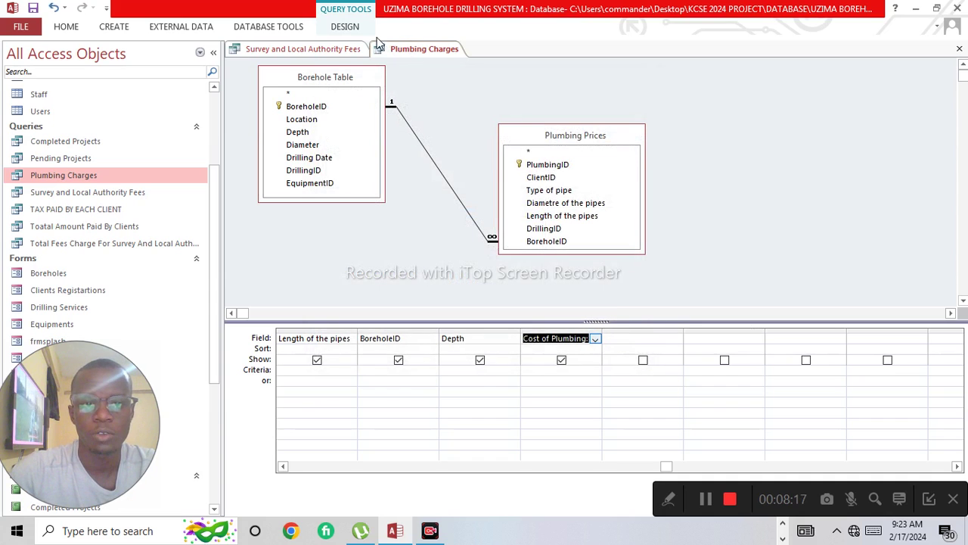
Step: Run the Plumbing Charges query to check the plumbing cost for each borehole depth
{"action": "left_click", "coordinate": [345, 26]}
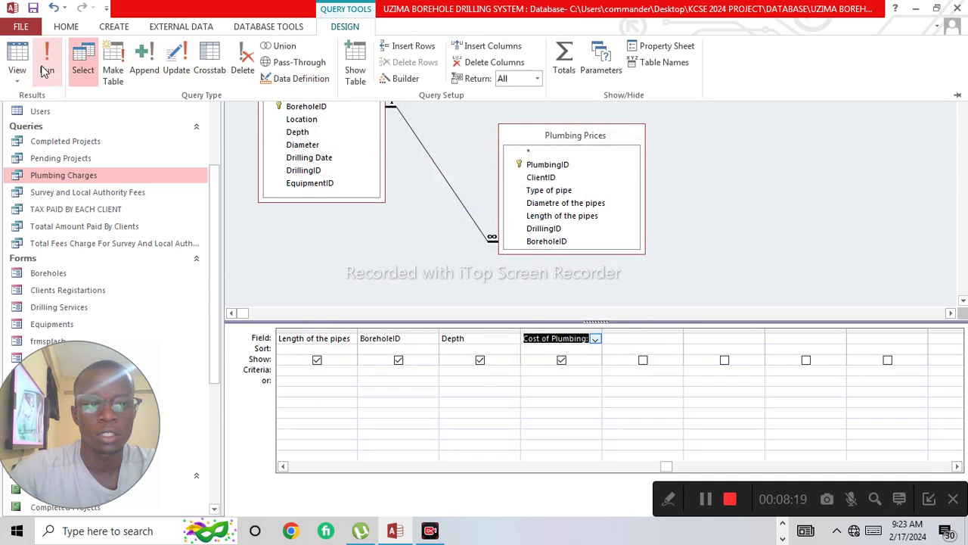
{"action": "left_click", "coordinate": [46, 68]}
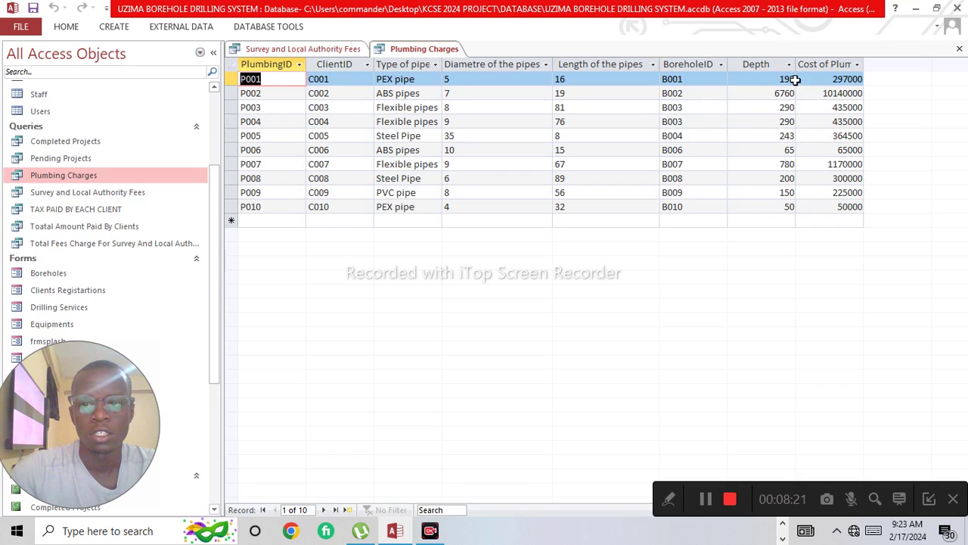
Step: Set the borehole depth of plumbing record P001 to 19898 and recalculate its cost of plumbing
{"action": "left_click", "coordinate": [826, 79]}
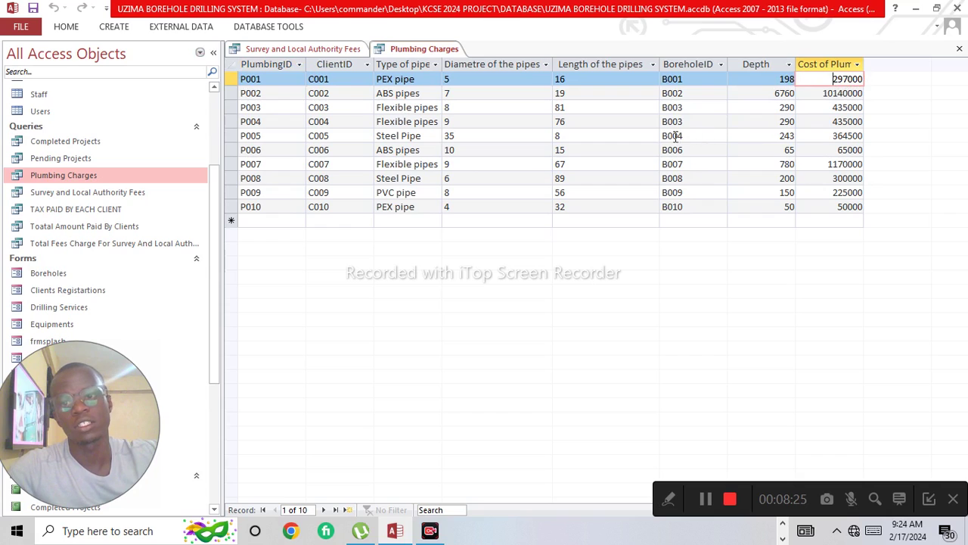
{"action": "left_click", "coordinate": [789, 79]}
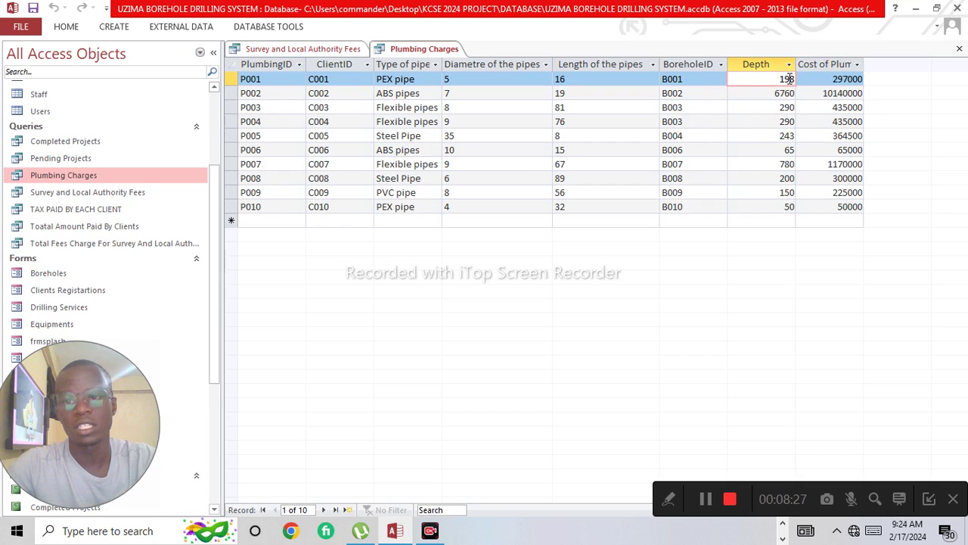
{"action": "type", "text": "98"}
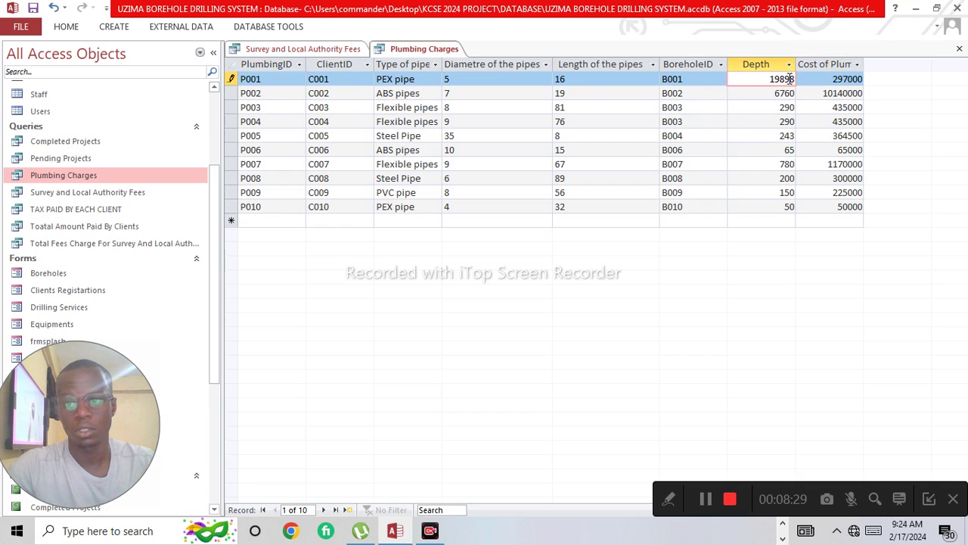
{"action": "key", "text": "Tab"}
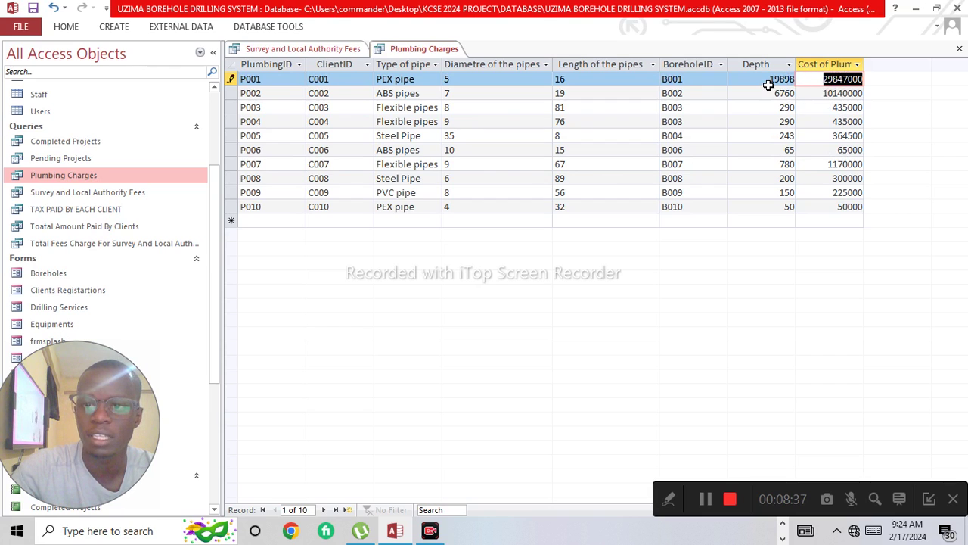
Step: Set the depth of plumbing record P003 to 29000 and commit the record to update the plumbing cost
{"action": "left_click", "coordinate": [785, 108]}
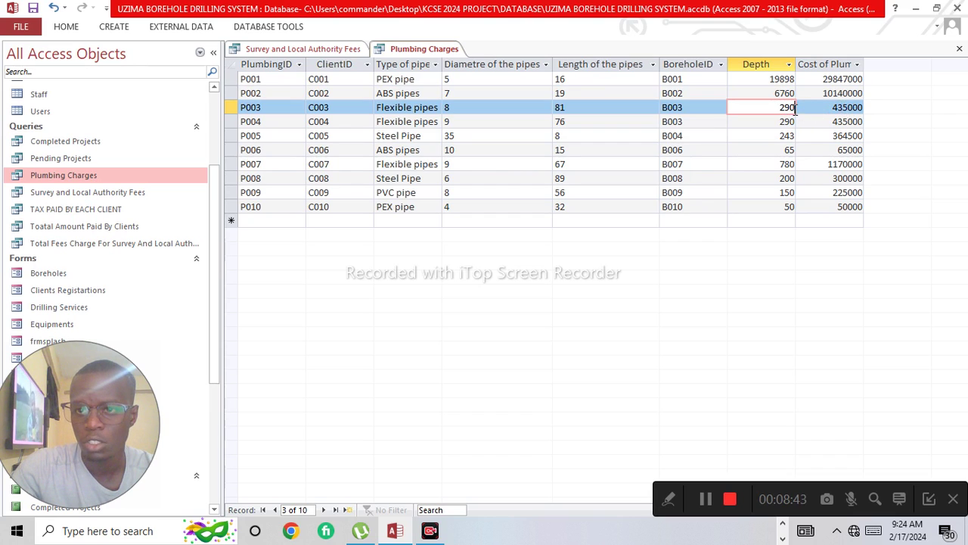
{"action": "type", "text": "00"}
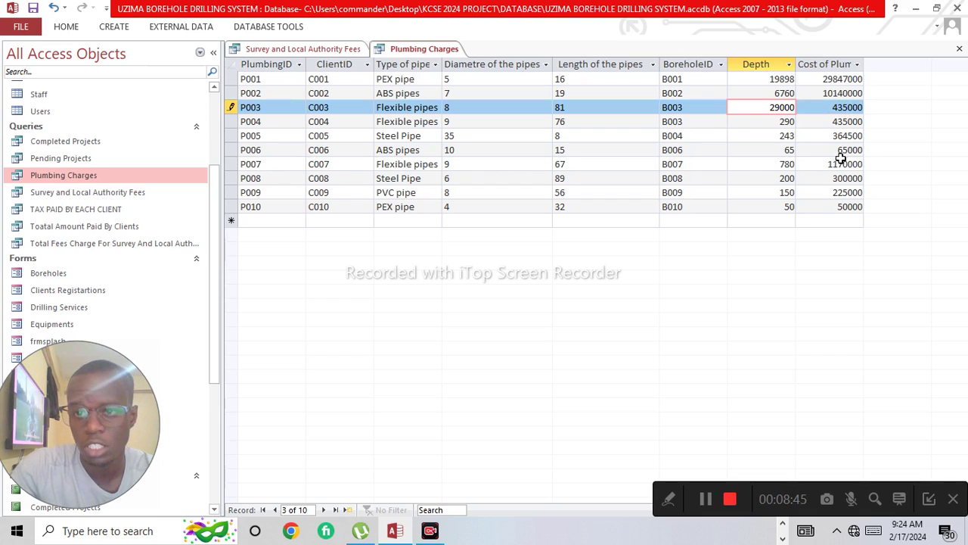
{"action": "left_click", "coordinate": [855, 135]}
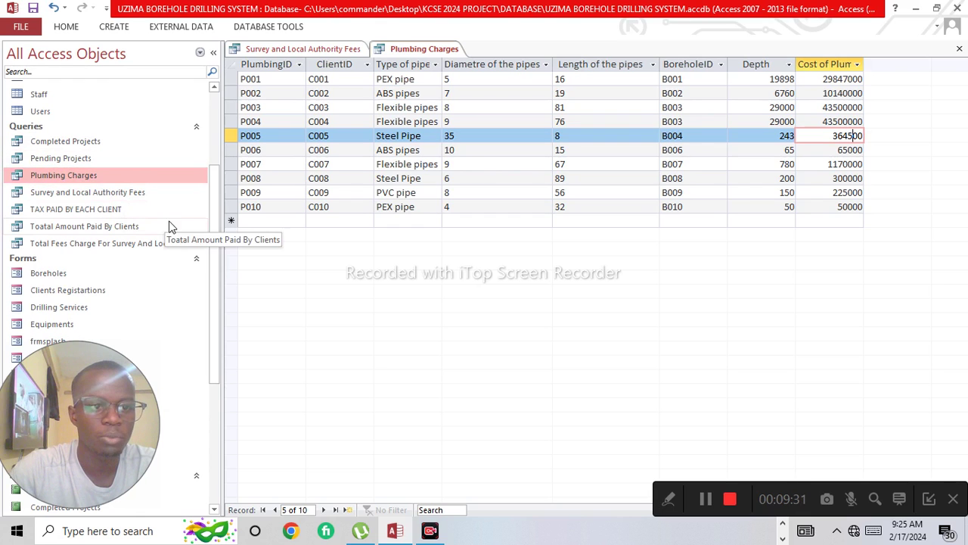
Step: Open the Toatal Amount Paid By Clients query in Design View and review its source tables and PROJECTS fields
{"action": "double_click", "coordinate": [95, 225]}
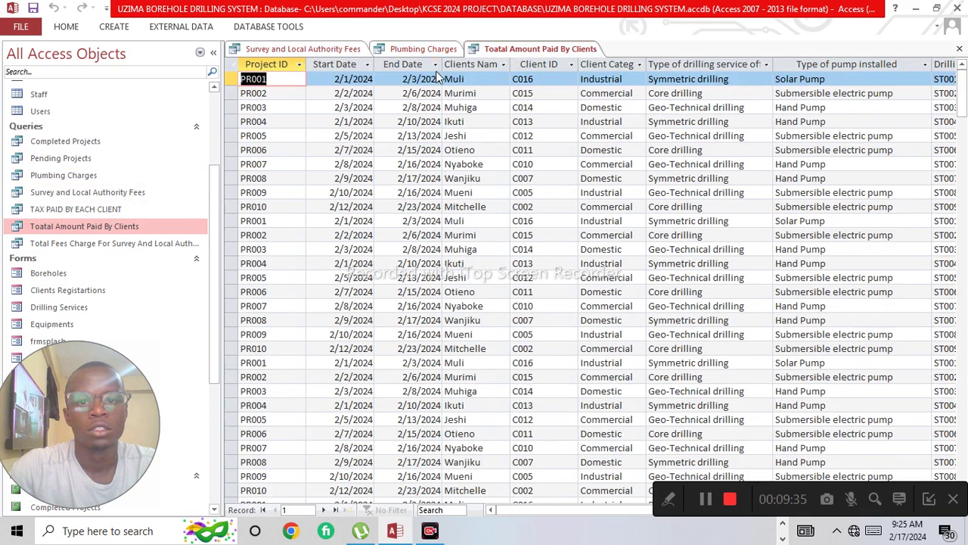
{"action": "right_click", "coordinate": [496, 48]}
{"action": "left_click", "coordinate": [553, 102]}
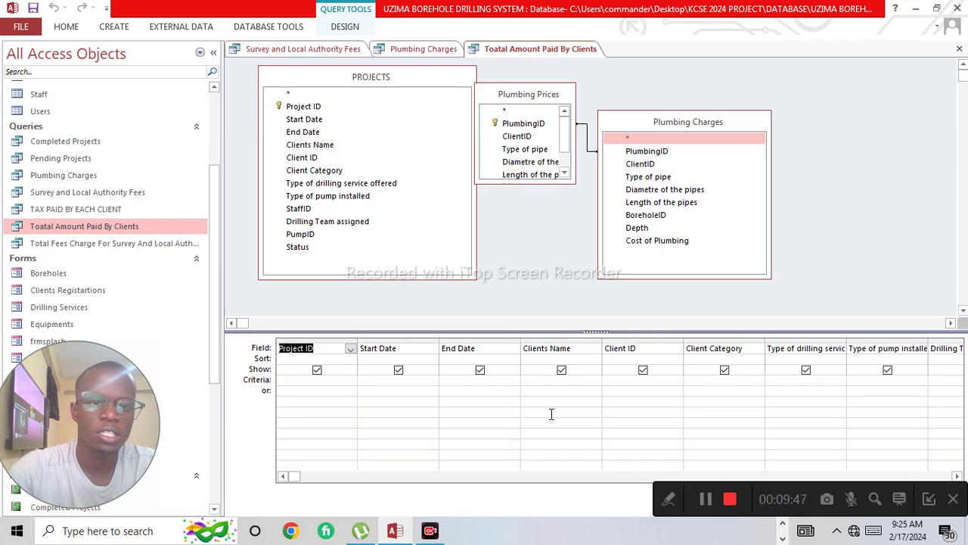
{"action": "left_click", "coordinate": [304, 222]}
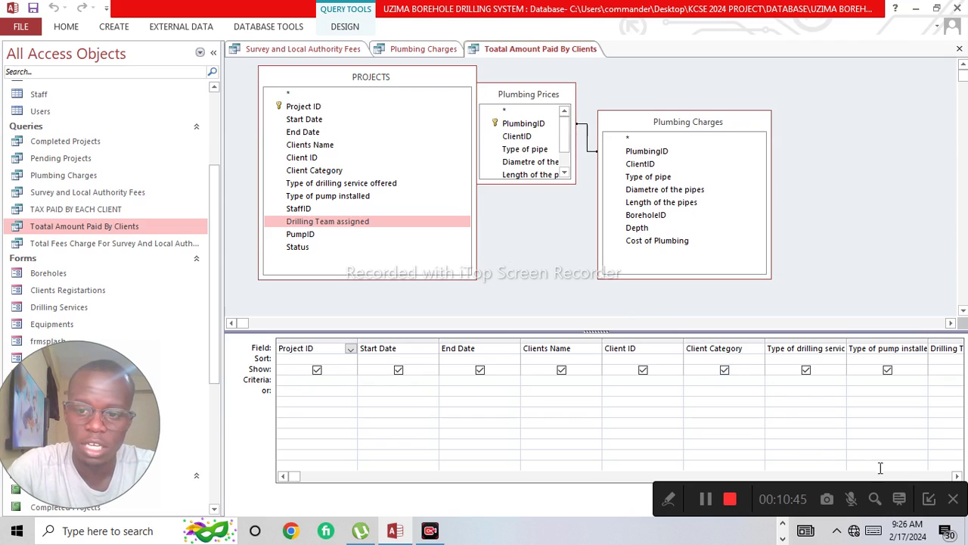
Step: Examine the query's design grid fields from the pump type through Survey Fees and Local Authority Fees to TOTAL AMOUNT PAID
{"action": "left_click", "coordinate": [956, 476]}
{"action": "left_click", "coordinate": [956, 476]}
{"action": "left_click", "coordinate": [956, 475]}
{"action": "left_click", "coordinate": [956, 476]}
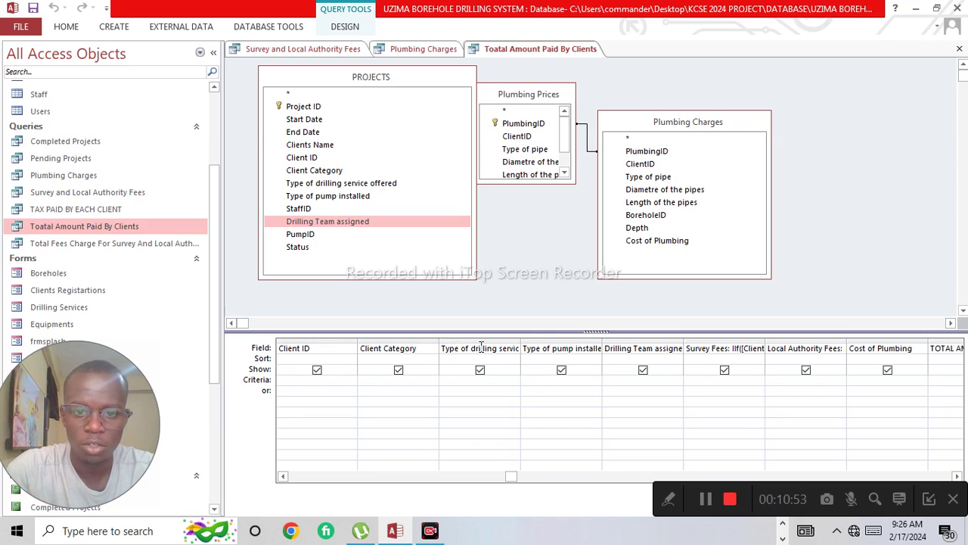
{"action": "left_click", "coordinate": [557, 348]}
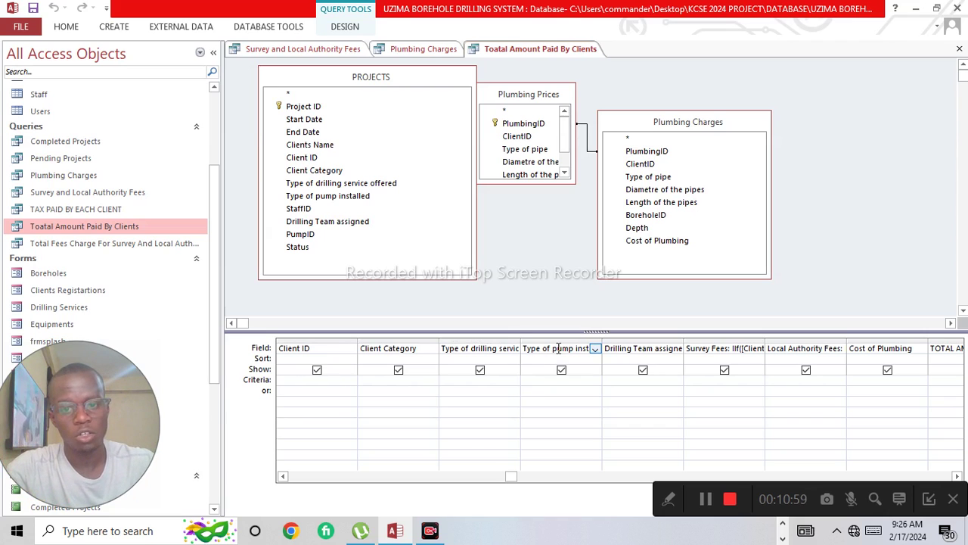
{"action": "left_click", "coordinate": [711, 349]}
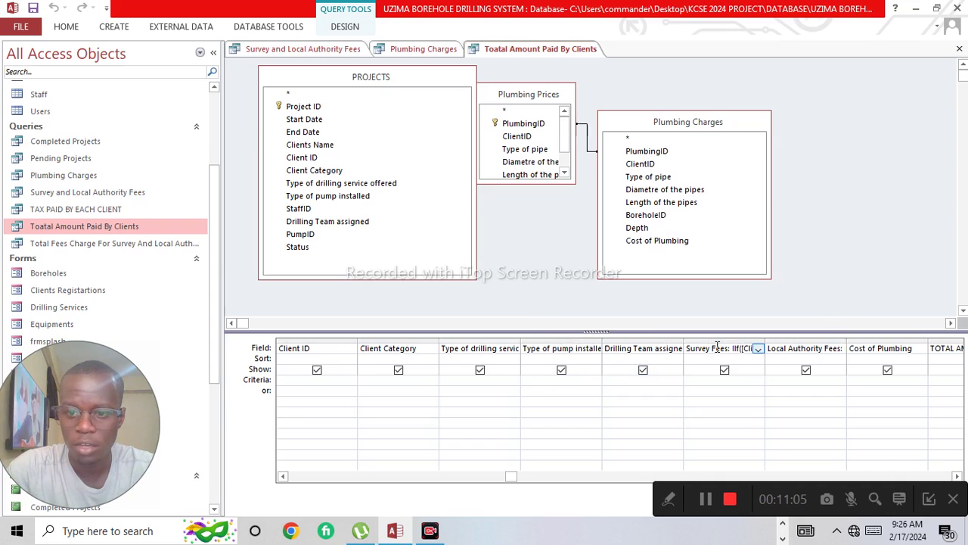
{"action": "left_click", "coordinate": [787, 347]}
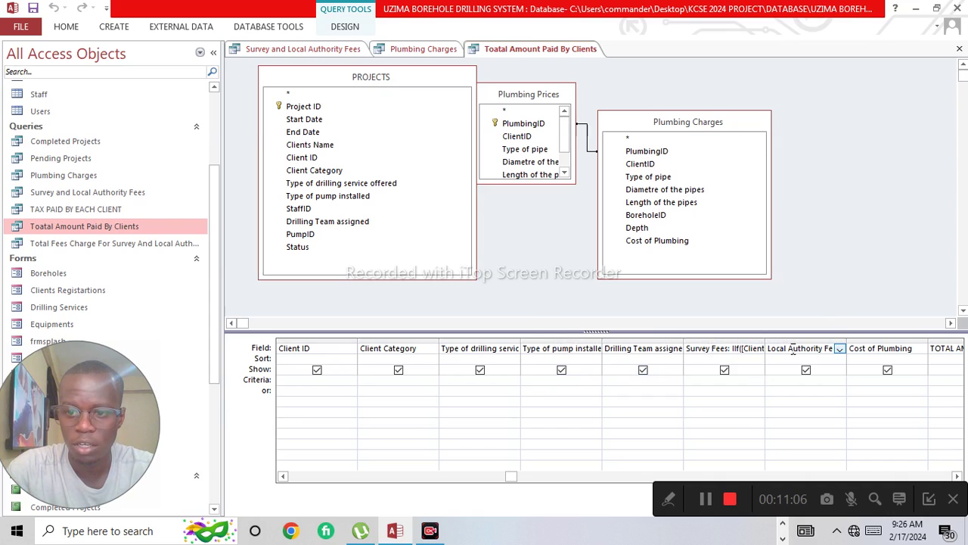
{"action": "left_click", "coordinate": [957, 475]}
{"action": "left_click", "coordinate": [957, 476]}
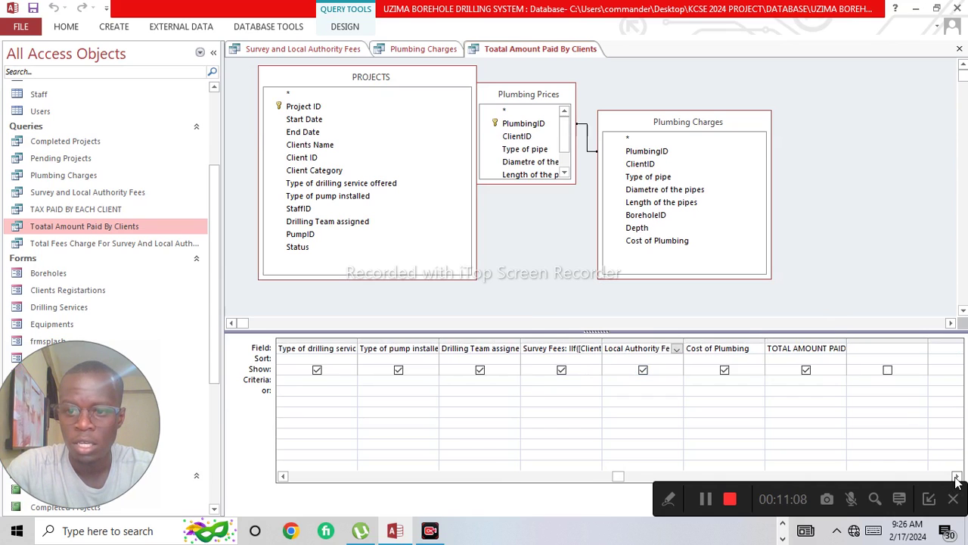
Step: Review the TOTAL AMOUNT PAID expression in the Expression Builder and accept it as it is
{"action": "left_click", "coordinate": [785, 350]}
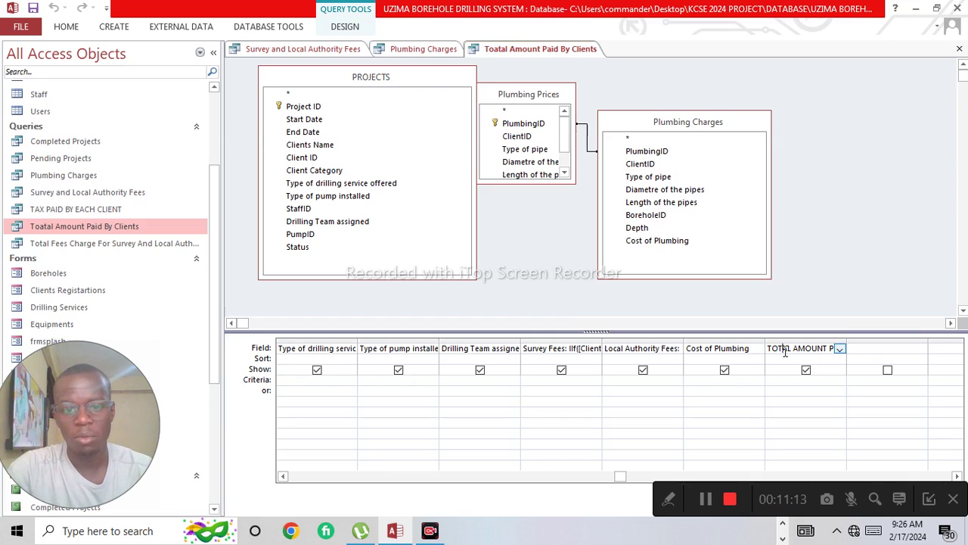
{"action": "right_click", "coordinate": [785, 350]}
{"action": "left_click", "coordinate": [813, 442]}
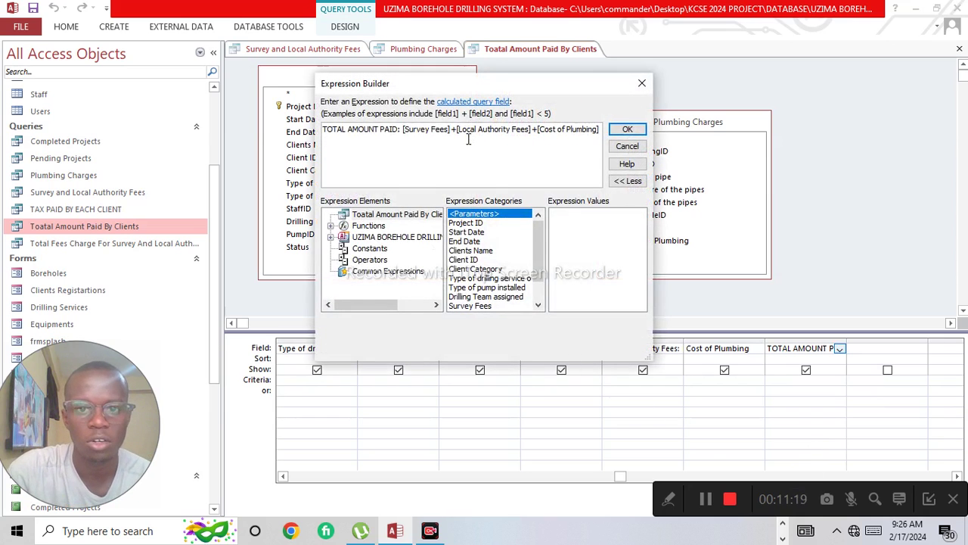
{"action": "left_click", "coordinate": [629, 130]}
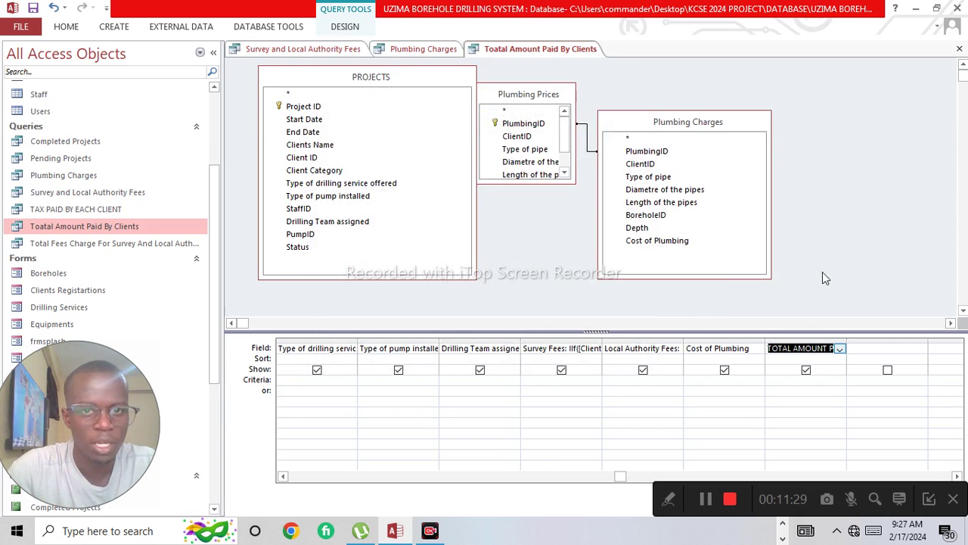
Step: Run the Toatal Amount Paid By Clients query and examine the fee, plumbing cost and total columns
{"action": "left_click", "coordinate": [348, 27]}
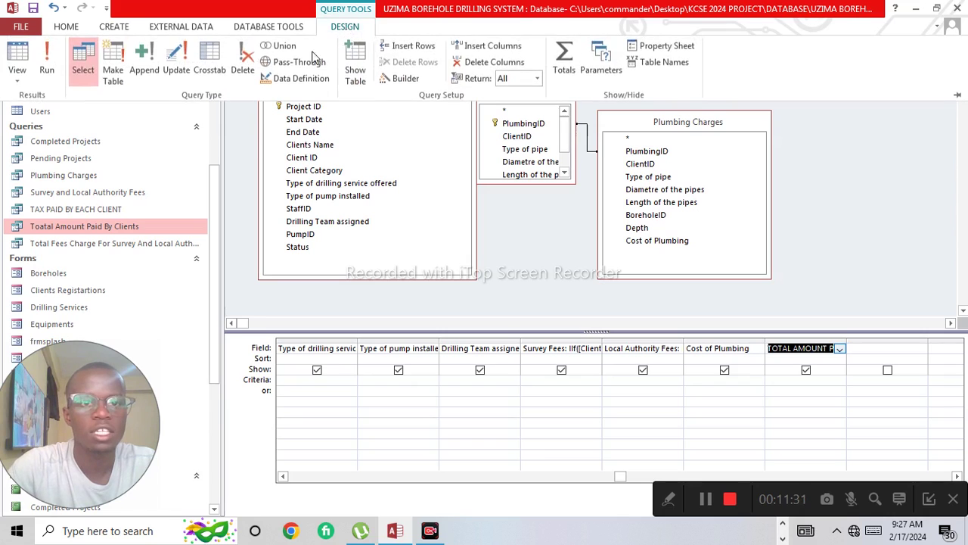
{"action": "left_click", "coordinate": [50, 64]}
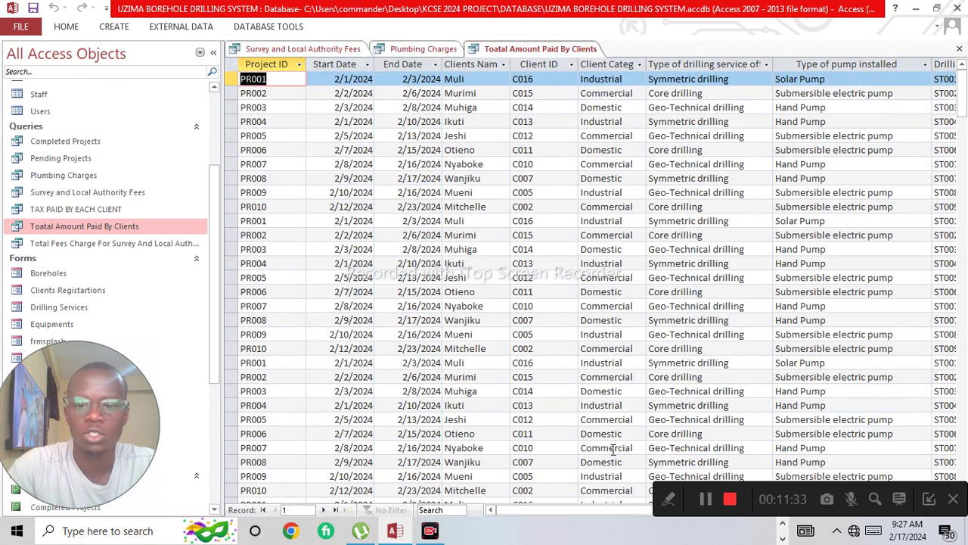
{"action": "left_click_drag", "start_coordinate": [544, 518], "coordinate": [569, 517]}
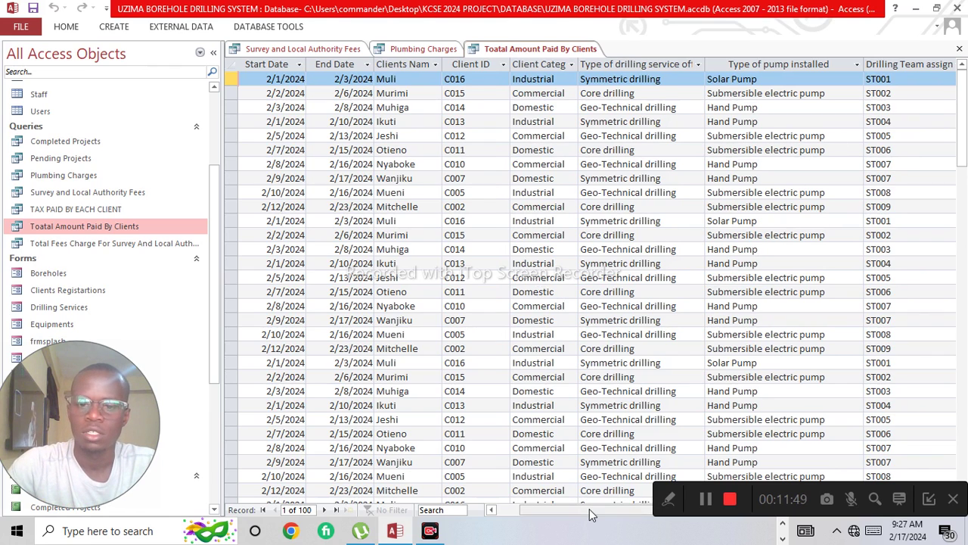
{"action": "left_click_drag", "start_coordinate": [569, 509], "coordinate": [762, 529]}
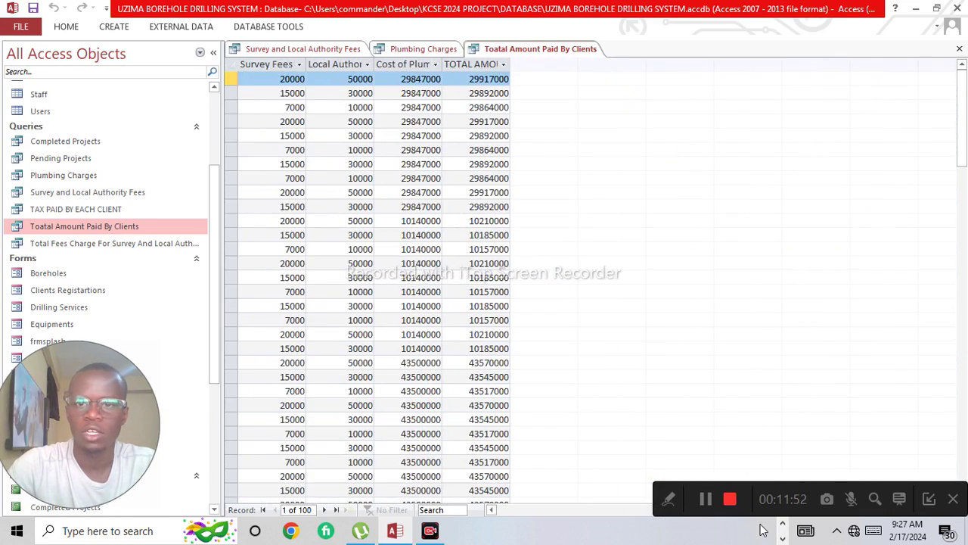
{"action": "left_click", "coordinate": [492, 93]}
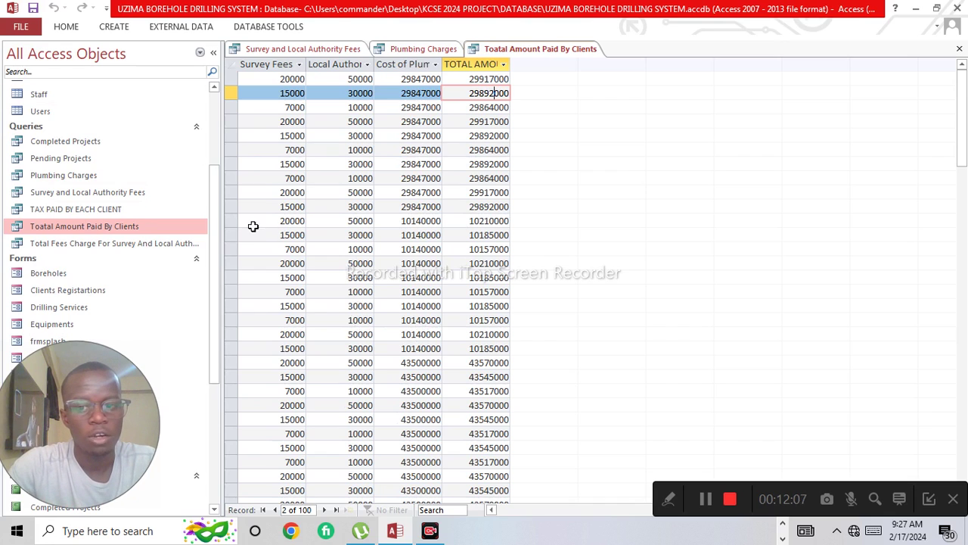
Step: Open the TAX PAID BY EACH CLIENT query in Design View and review the TAX CHARGED expression in the Expression Builder
{"action": "left_click", "coordinate": [136, 226]}
{"action": "left_click", "coordinate": [123, 212]}
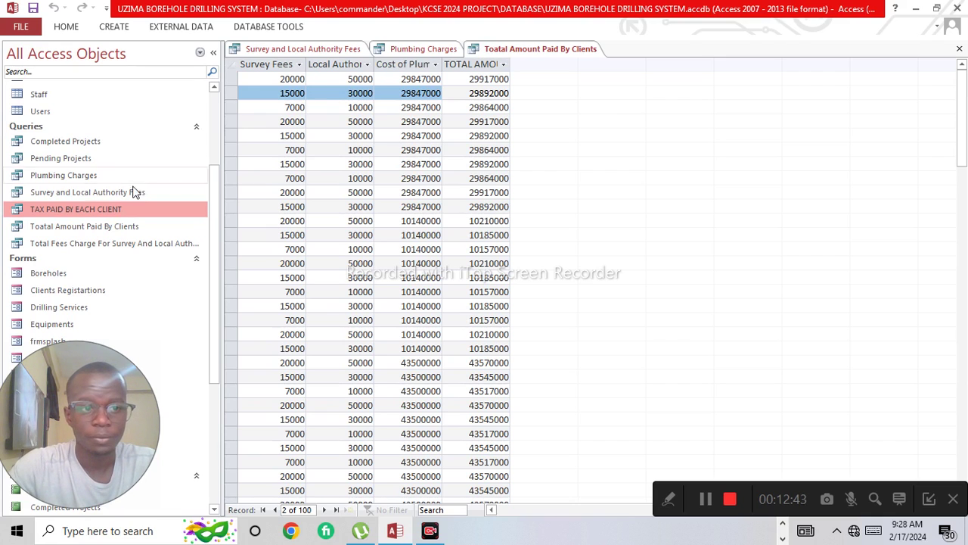
{"action": "right_click", "coordinate": [81, 207]}
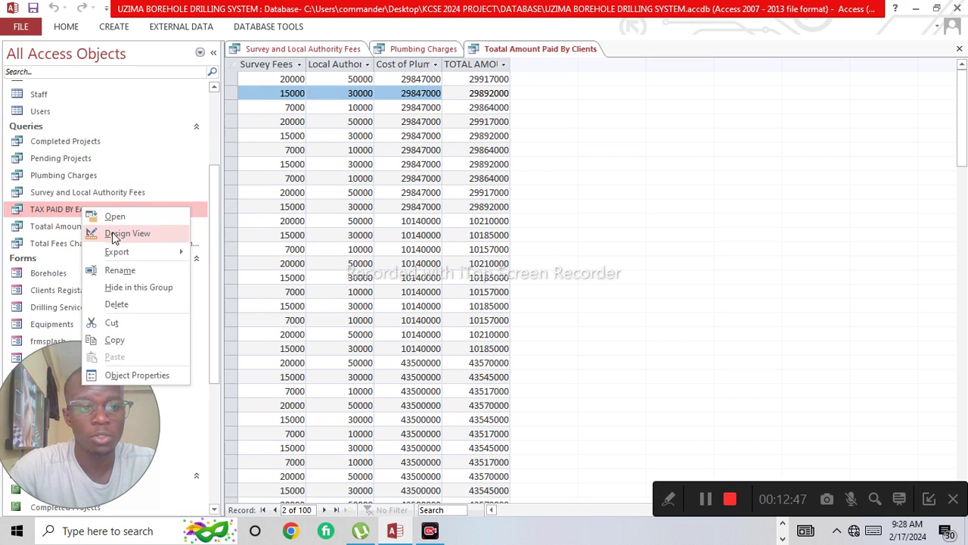
{"action": "left_click", "coordinate": [115, 235]}
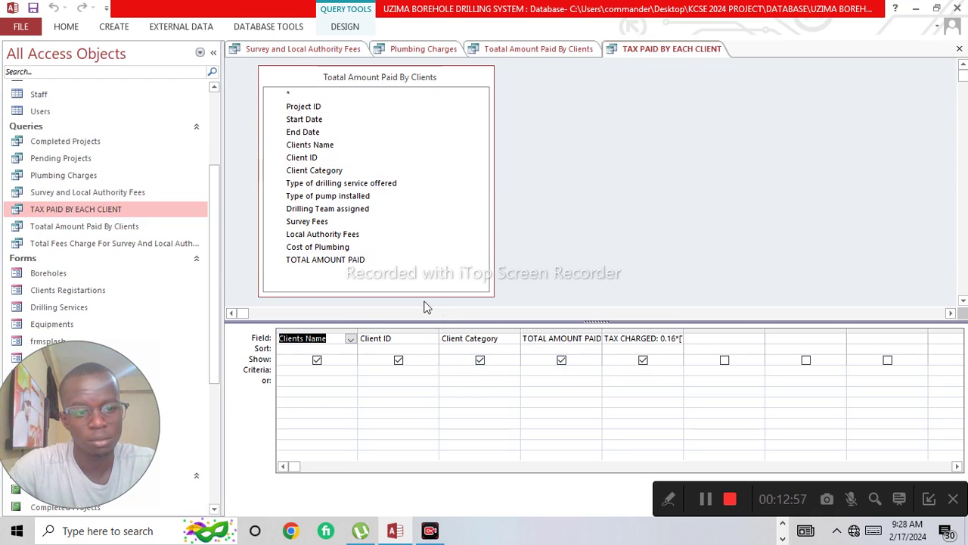
{"action": "right_click", "coordinate": [626, 341]}
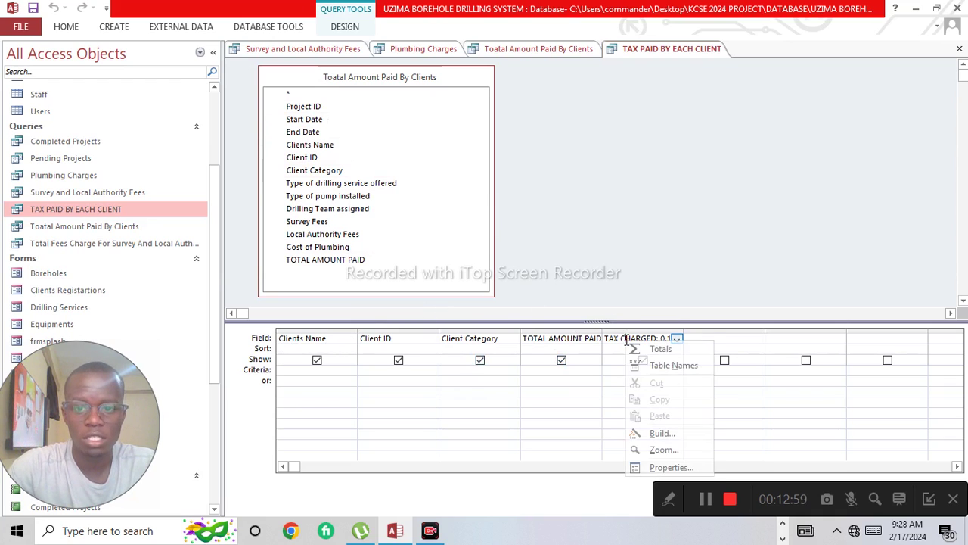
{"action": "left_click", "coordinate": [619, 344]}
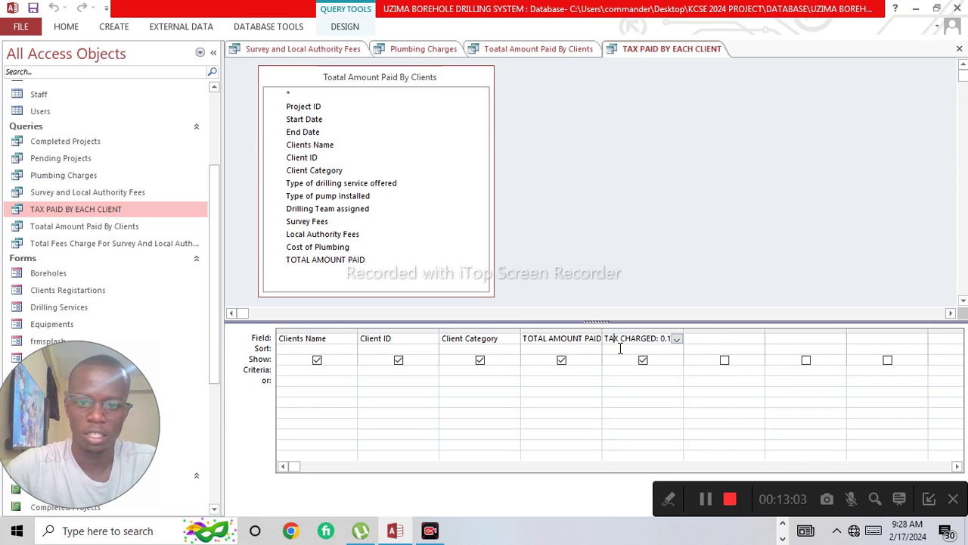
{"action": "right_click", "coordinate": [614, 341]}
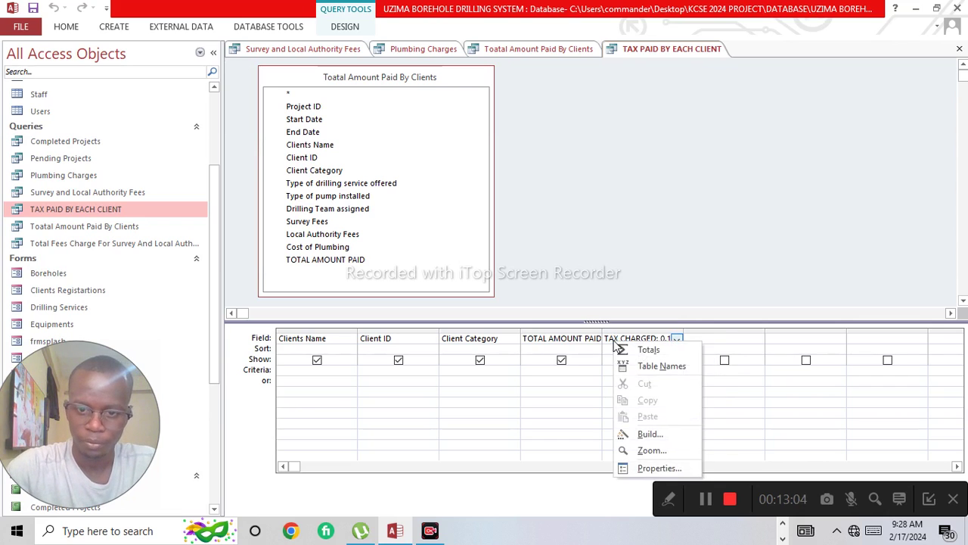
{"action": "left_click", "coordinate": [641, 430]}
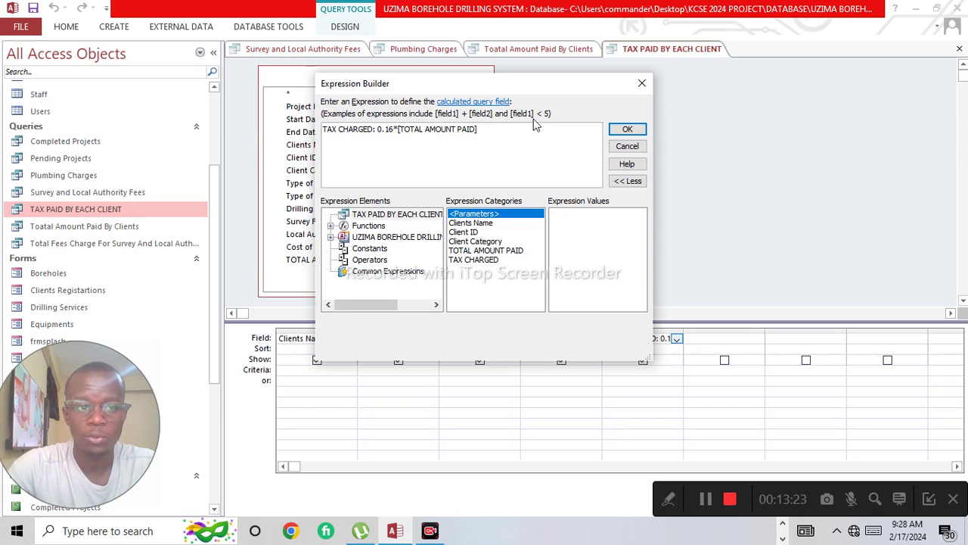
{"action": "left_click", "coordinate": [629, 132]}
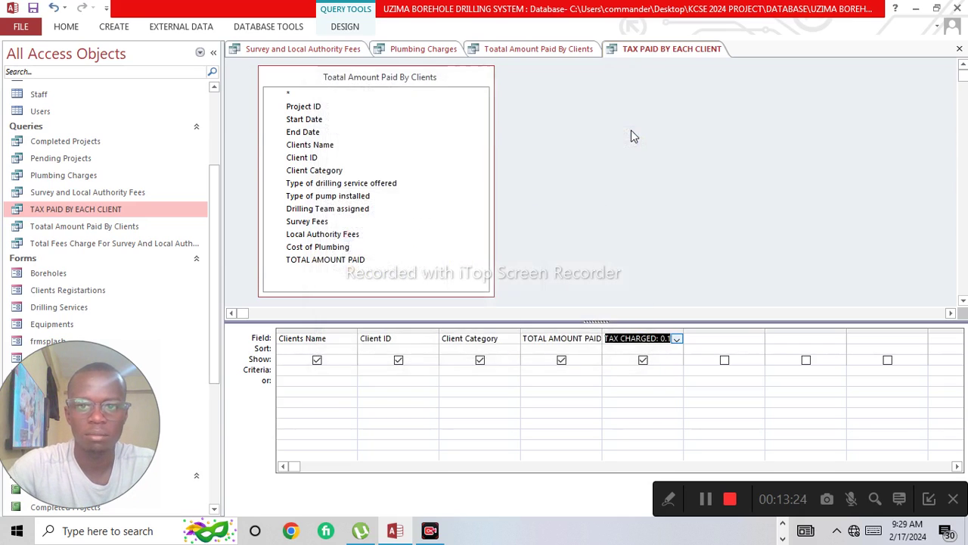
Step: Show the TAX PAID BY EACH CLIENT query in Datasheet View and check the first record's tax charged
{"action": "right_click", "coordinate": [629, 53]}
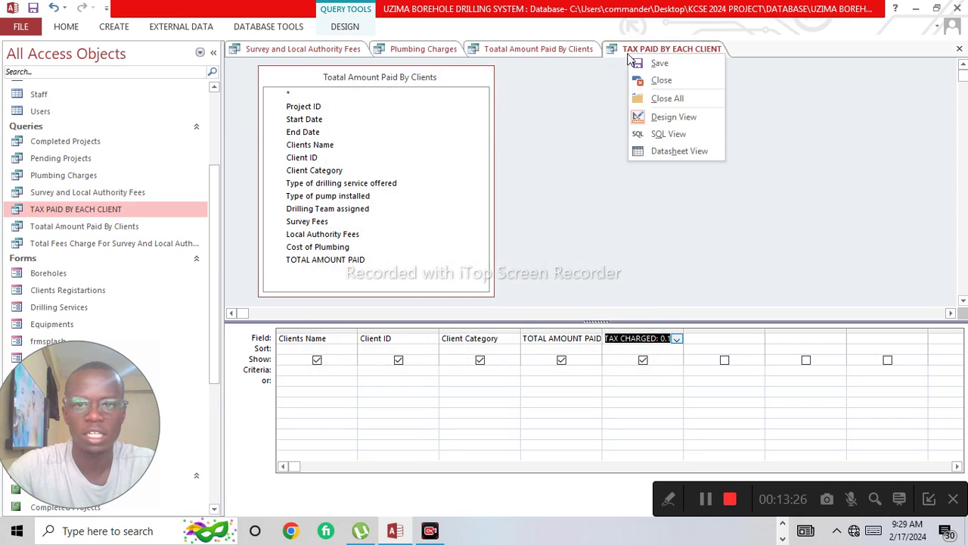
{"action": "left_click", "coordinate": [665, 151]}
{"action": "left_click", "coordinate": [536, 78]}
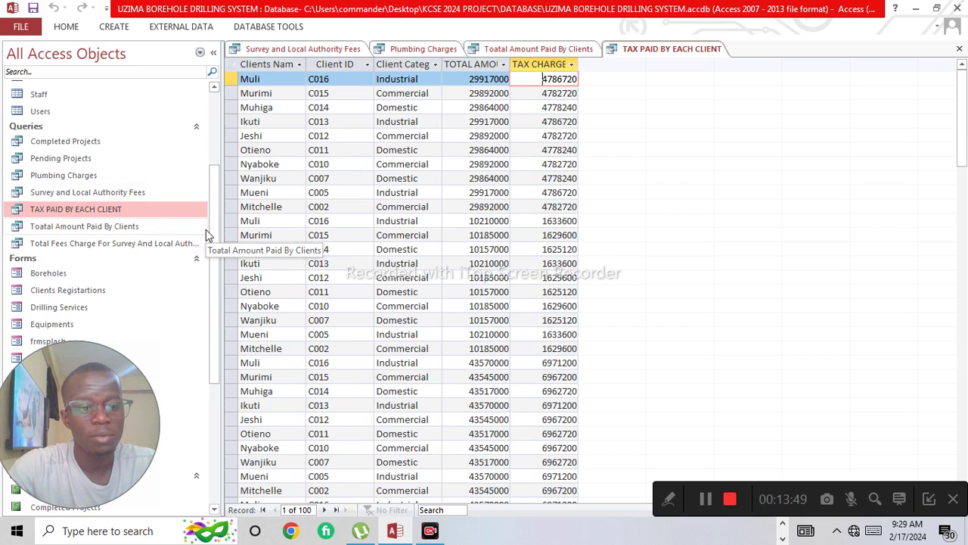
Step: Open the Completed Projects query in Design View and review the criterion set for the Status field
{"action": "left_click", "coordinate": [35, 141]}
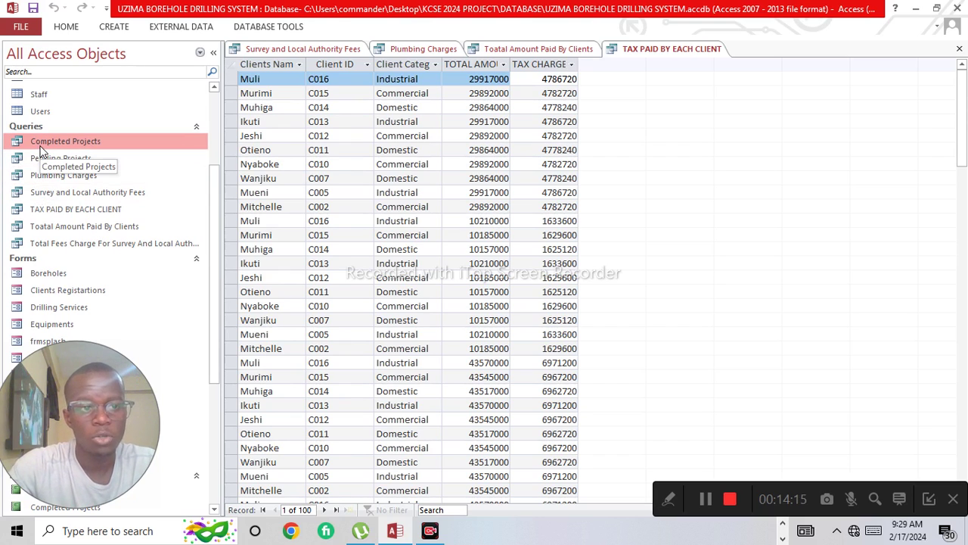
{"action": "right_click", "coordinate": [41, 148]}
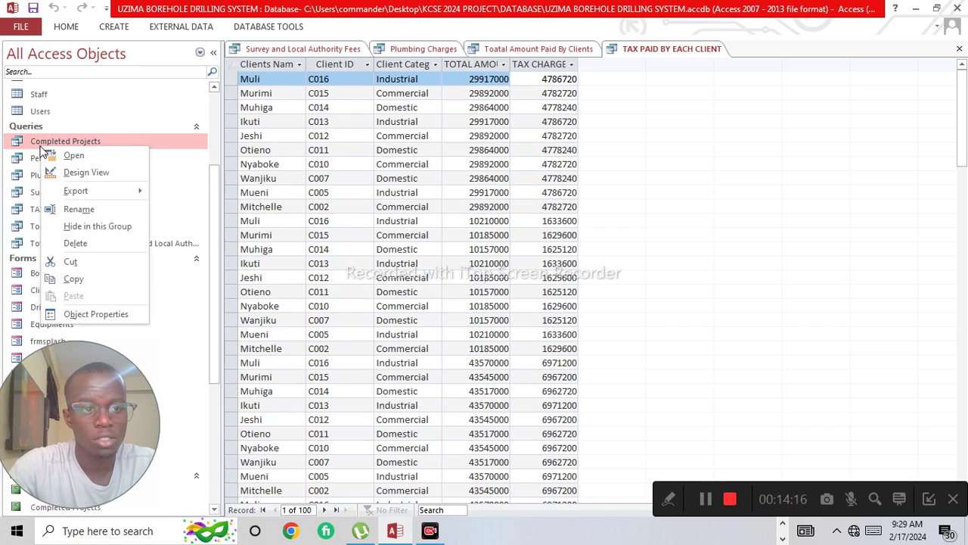
{"action": "left_click", "coordinate": [81, 173]}
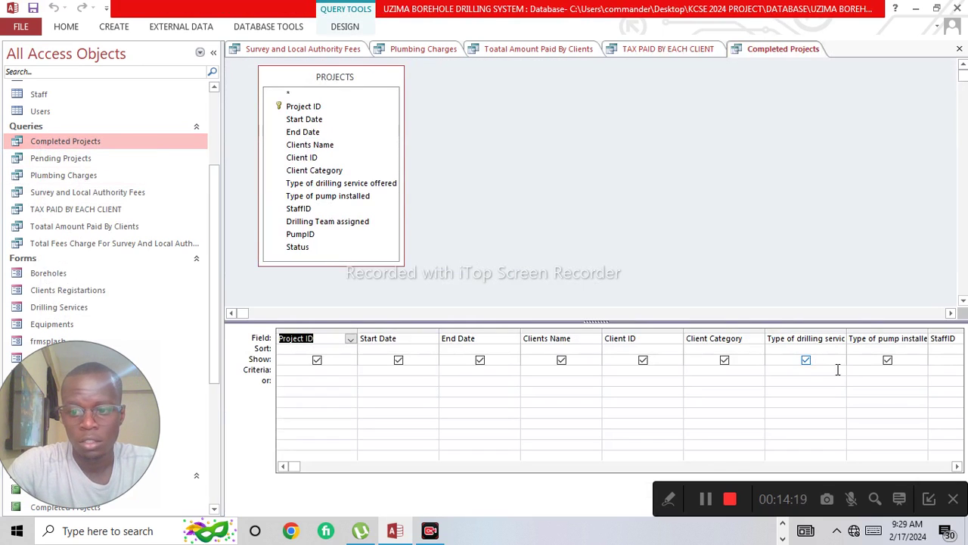
{"action": "left_click_drag", "start_coordinate": [957, 466], "coordinate": [957, 467]}
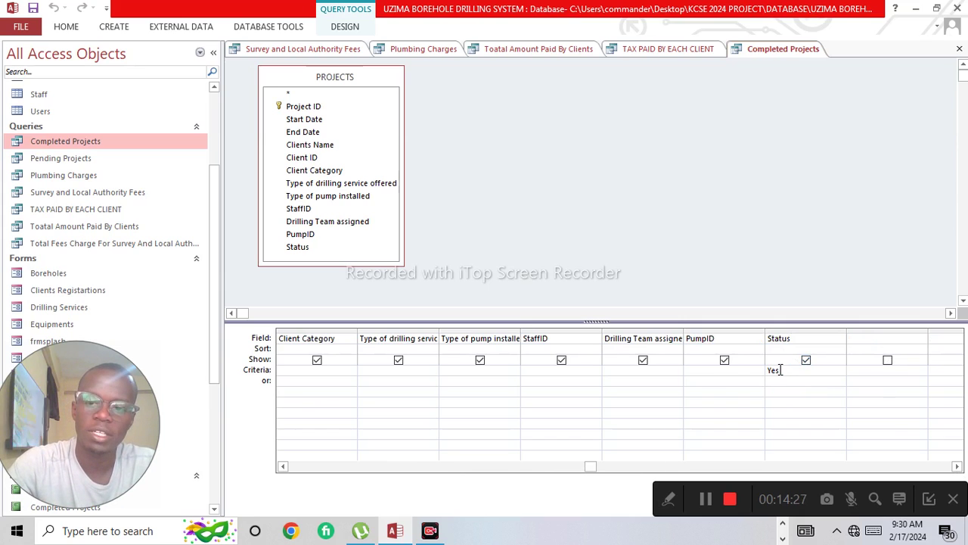
Step: Run the Completed Projects query and examine its records through to the Status column
{"action": "left_click", "coordinate": [363, 29]}
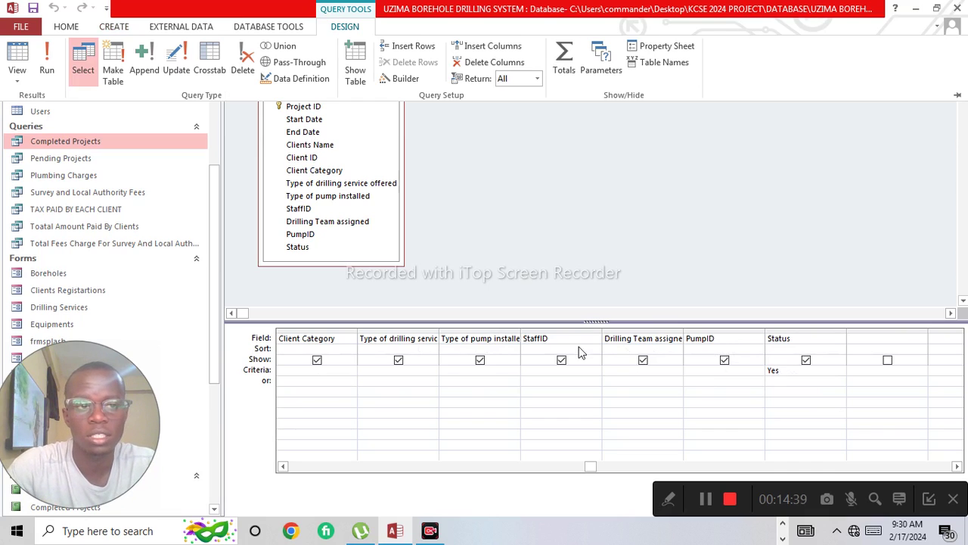
{"action": "left_click", "coordinate": [48, 75]}
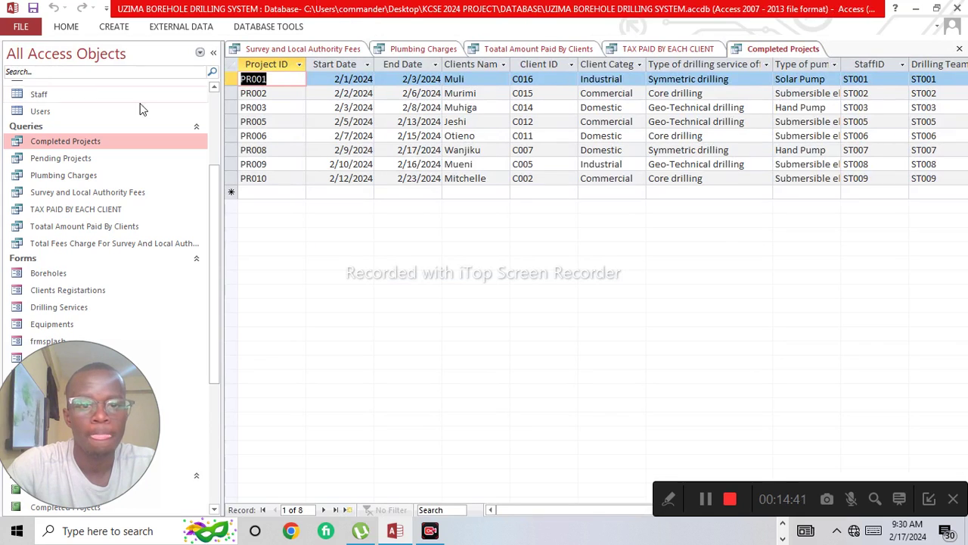
{"action": "left_click_drag", "start_coordinate": [514, 512], "coordinate": [642, 512]}
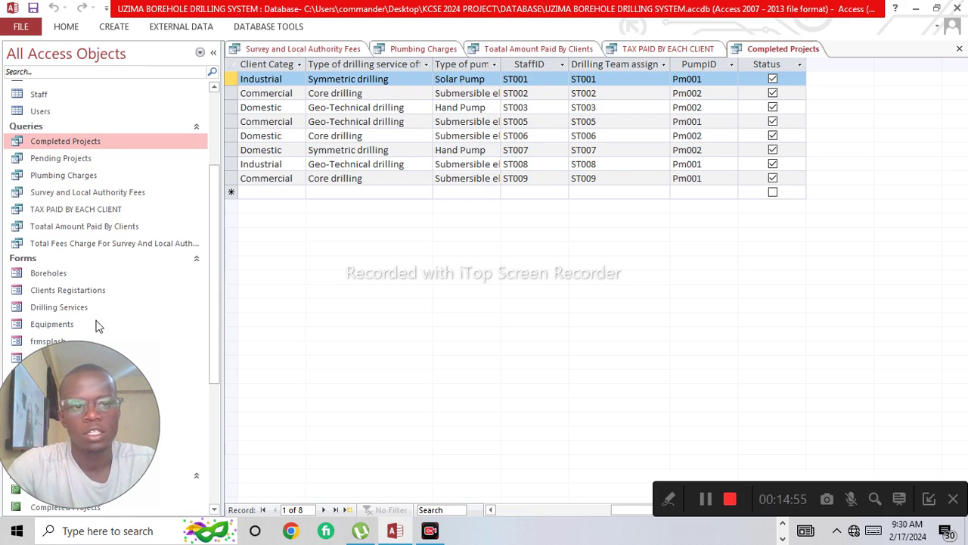
Step: Open the Pending Projects query in Design View and review the criterion set for the Status field
{"action": "left_click", "coordinate": [36, 162]}
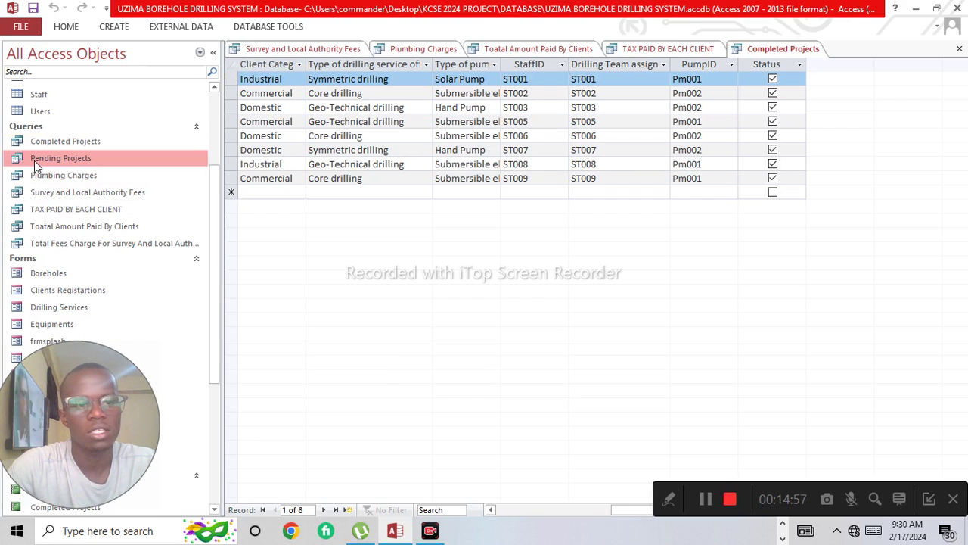
{"action": "right_click", "coordinate": [36, 163]}
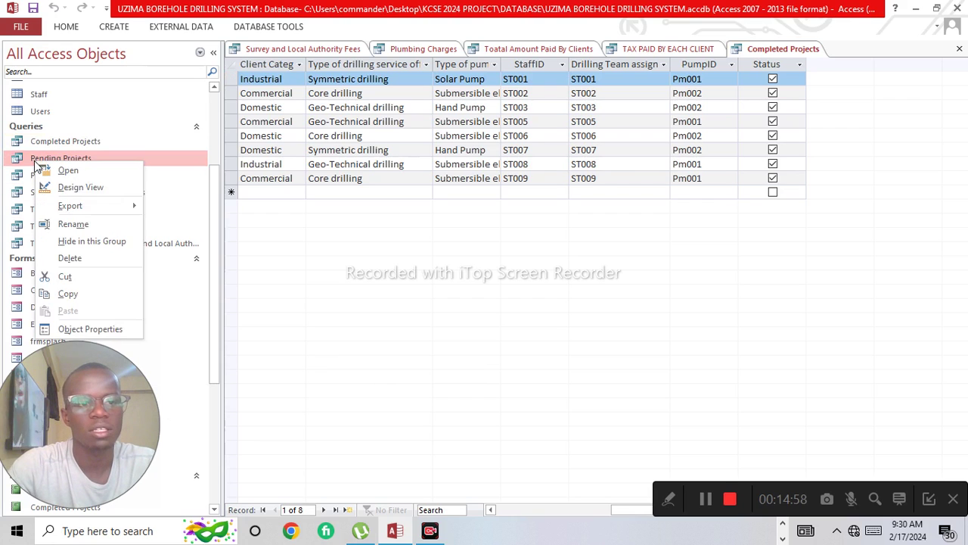
{"action": "left_click", "coordinate": [67, 192]}
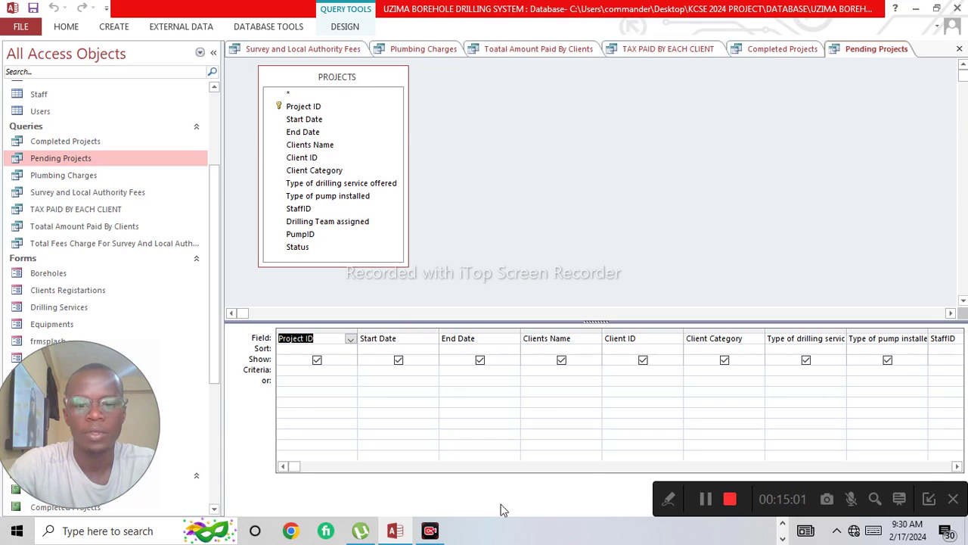
{"action": "left_click", "coordinate": [957, 466]}
{"action": "left_click", "coordinate": [957, 466]}
{"action": "left_click", "coordinate": [958, 467]}
{"action": "left_click", "coordinate": [958, 467]}
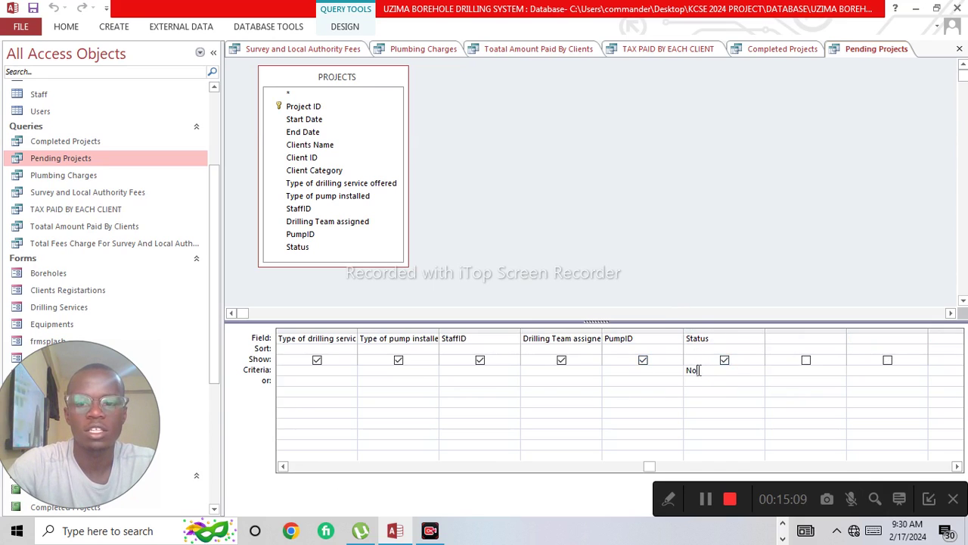
{"action": "left_click", "coordinate": [691, 370]}
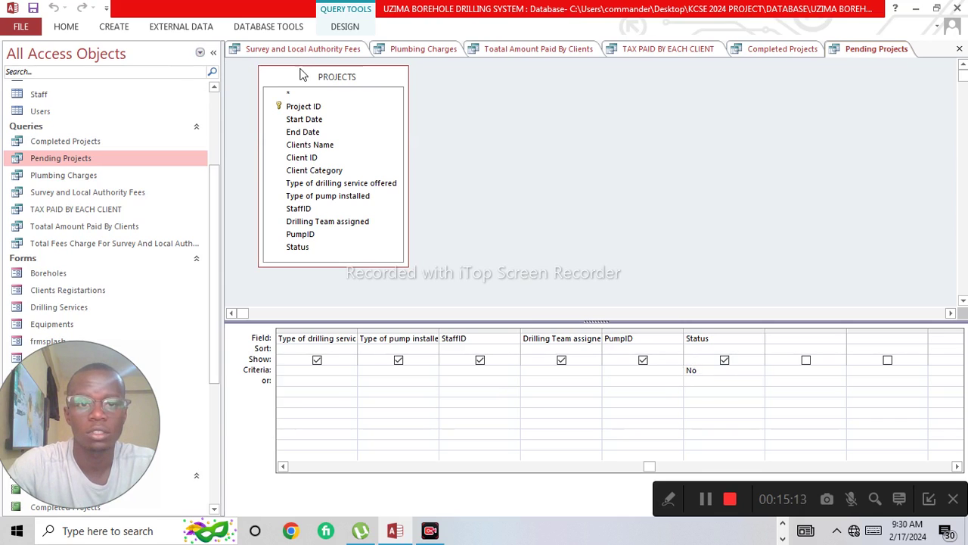
Step: Run the Pending Projects query and examine its records through to the Status column
{"action": "left_click", "coordinate": [342, 27]}
{"action": "left_click", "coordinate": [55, 54]}
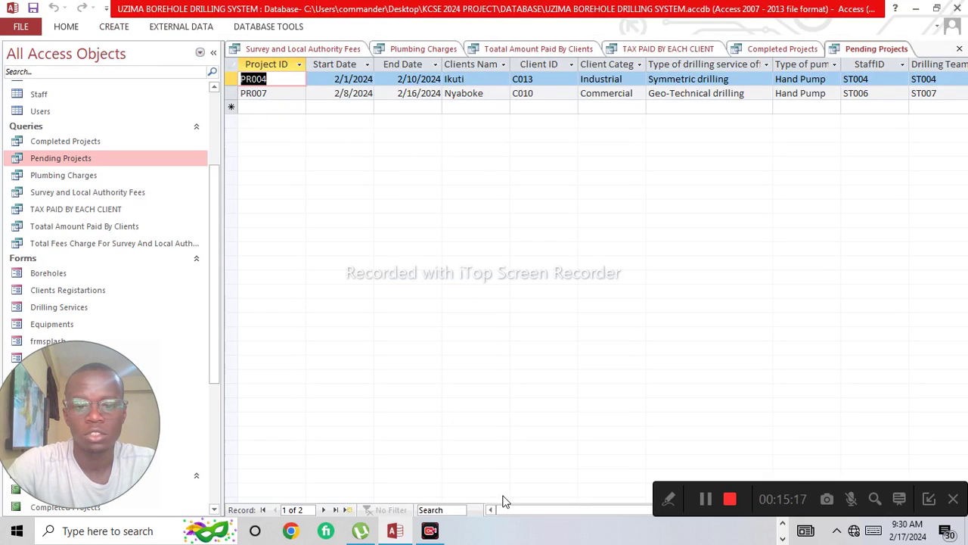
{"action": "left_click_drag", "start_coordinate": [583, 509], "coordinate": [648, 521]}
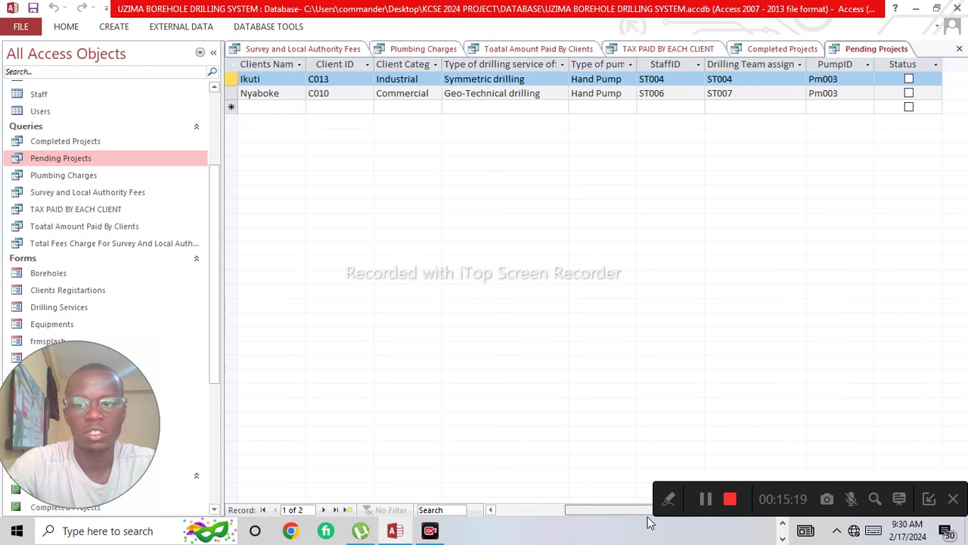